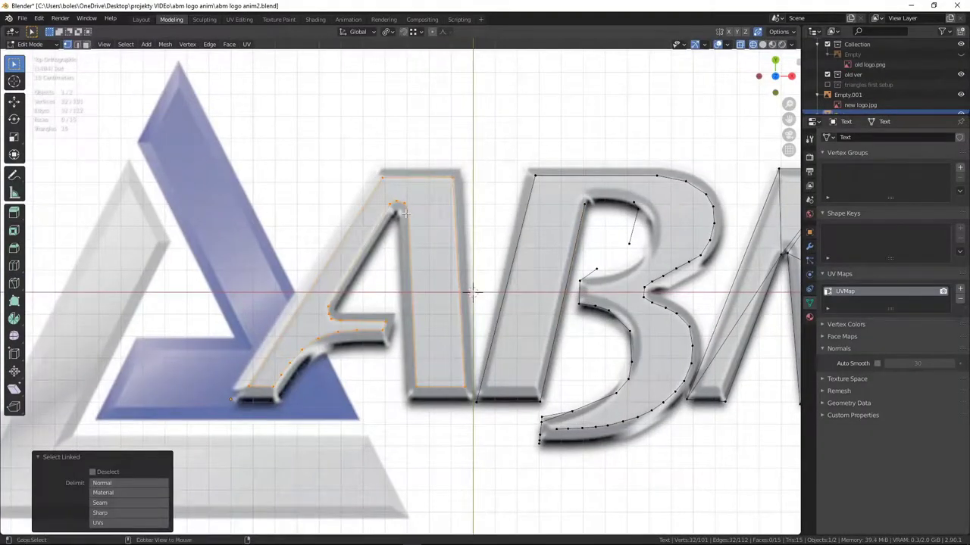
Select the whole A outline with L and merge its duplicate vertices by distance.
left_click(420, 31)
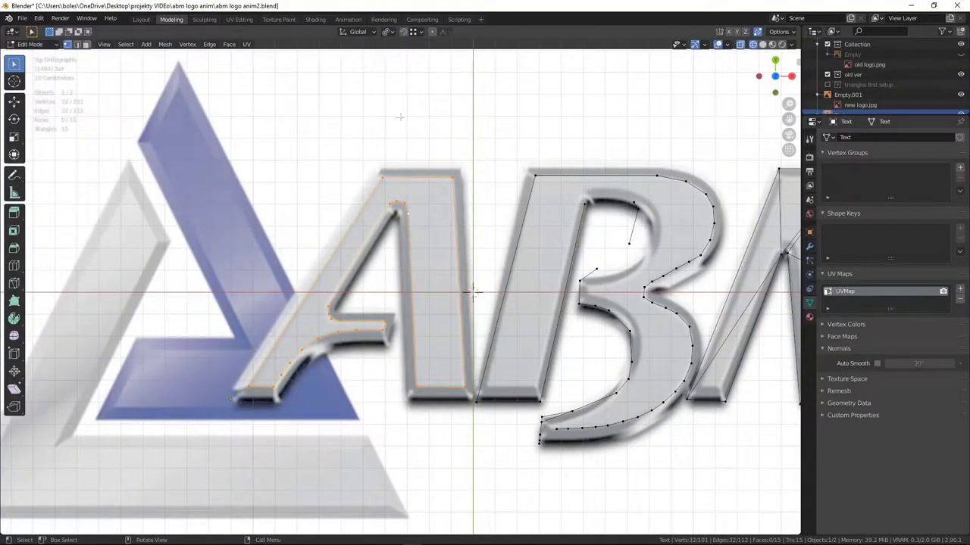
key("m")
left_click(229, 51)
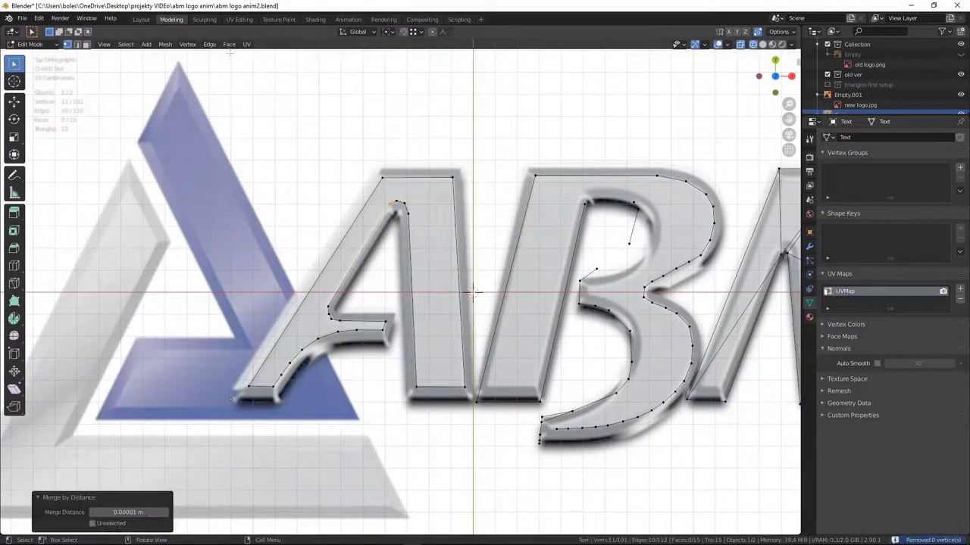
key("l")
key("Escape")
key("ctrl+z")
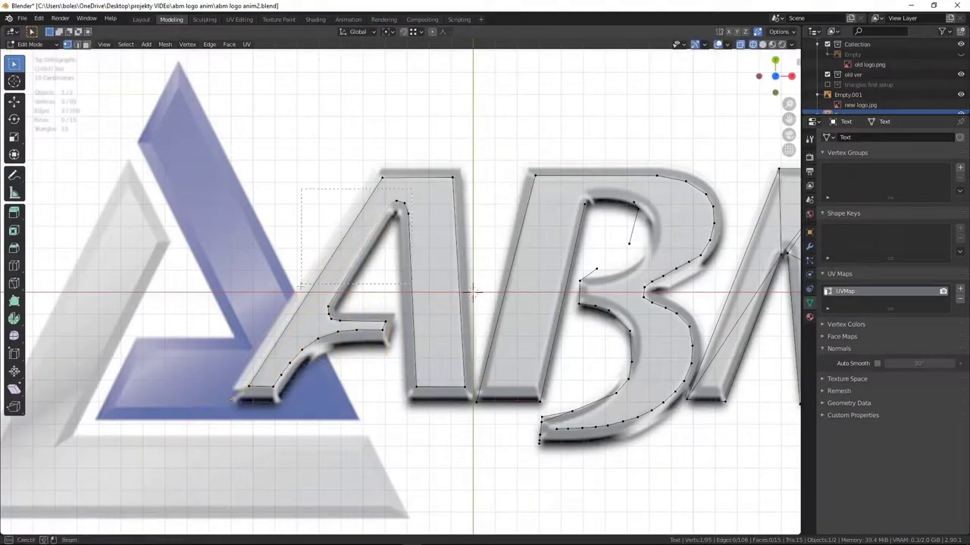
key("ctrl+z")
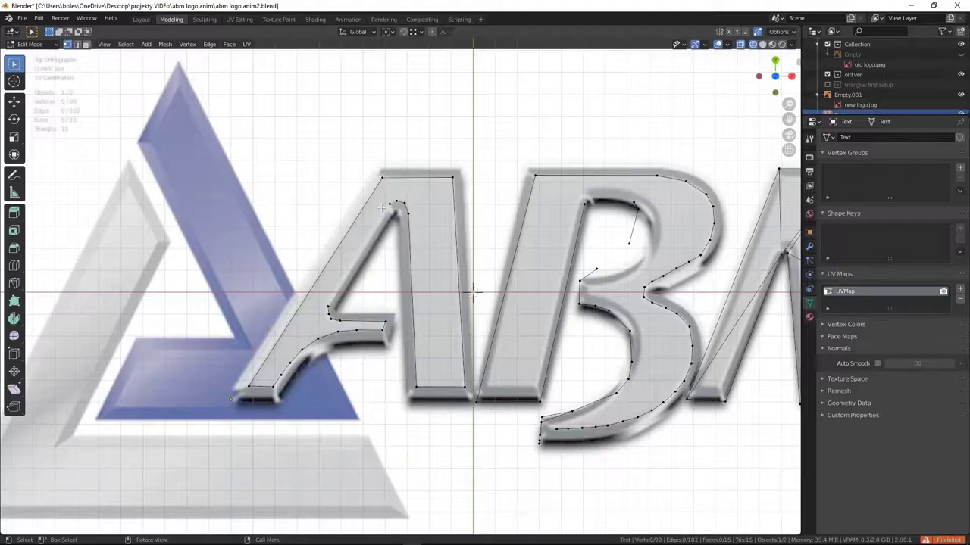
Fill the A outline with a single face.
key("f")
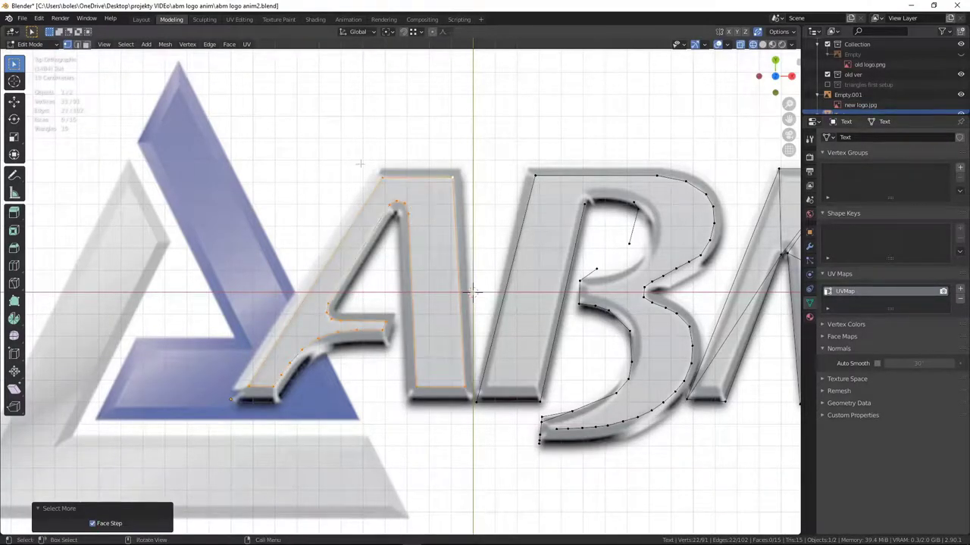
key("2")
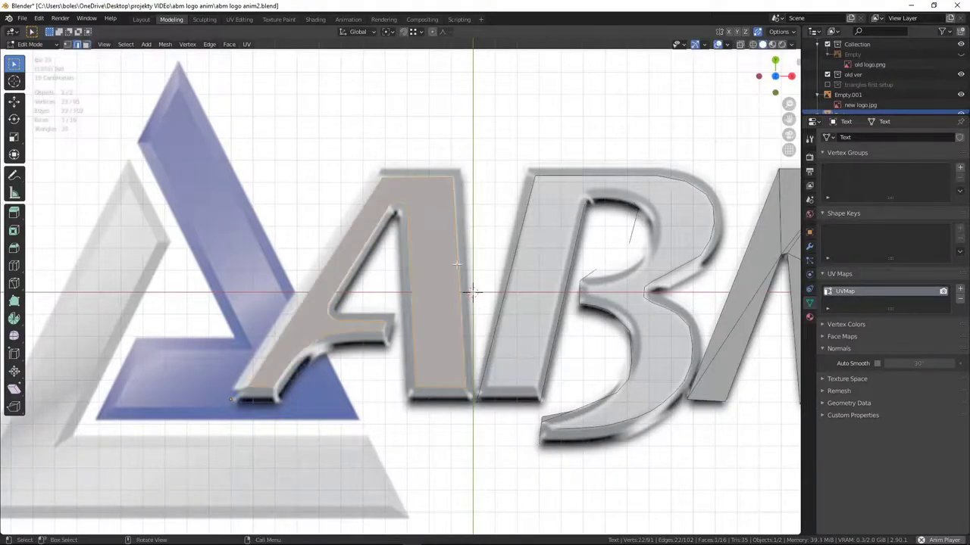
key("s")
key("Escape")
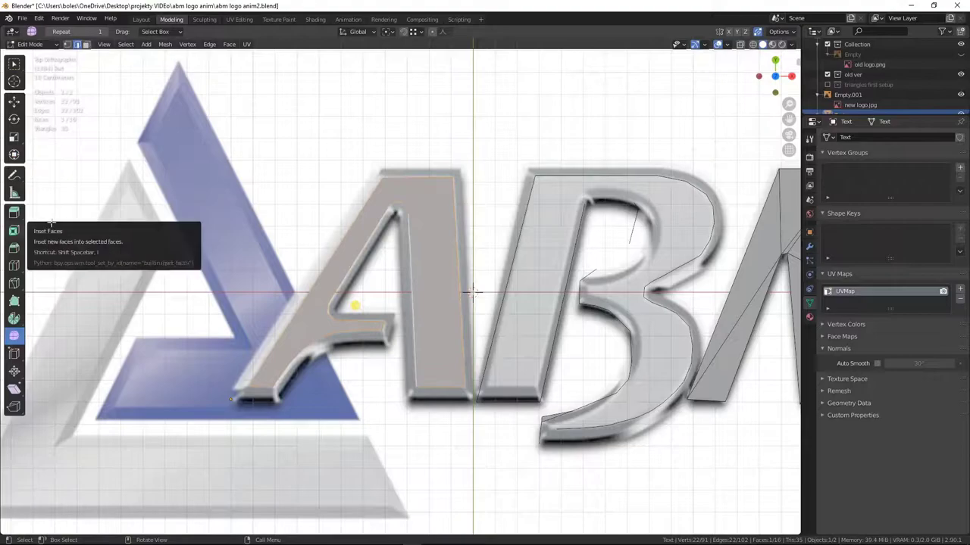
Separate the selected A into its own object, Text.001.
left_click(13, 213)
key("p")
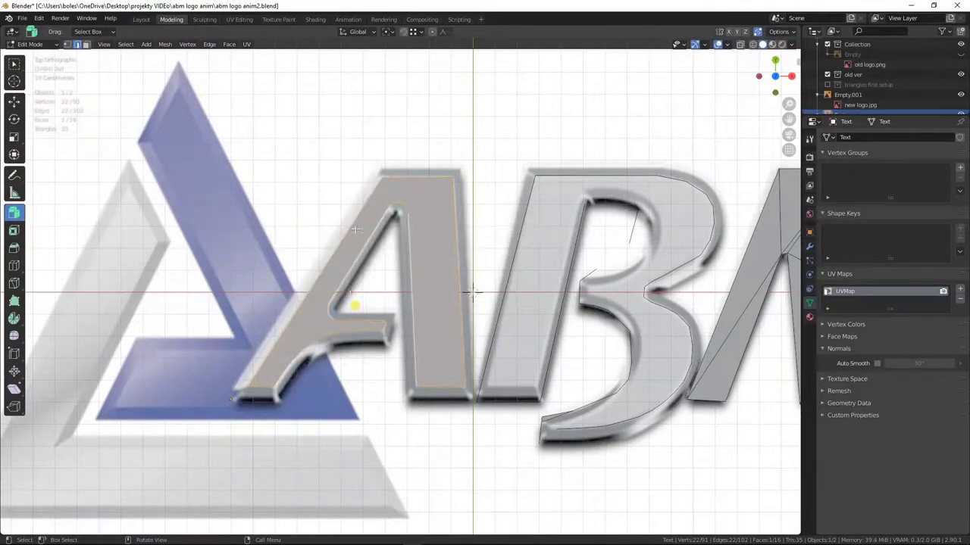
key("Tab")
left_click(360, 244)
key("Tab")
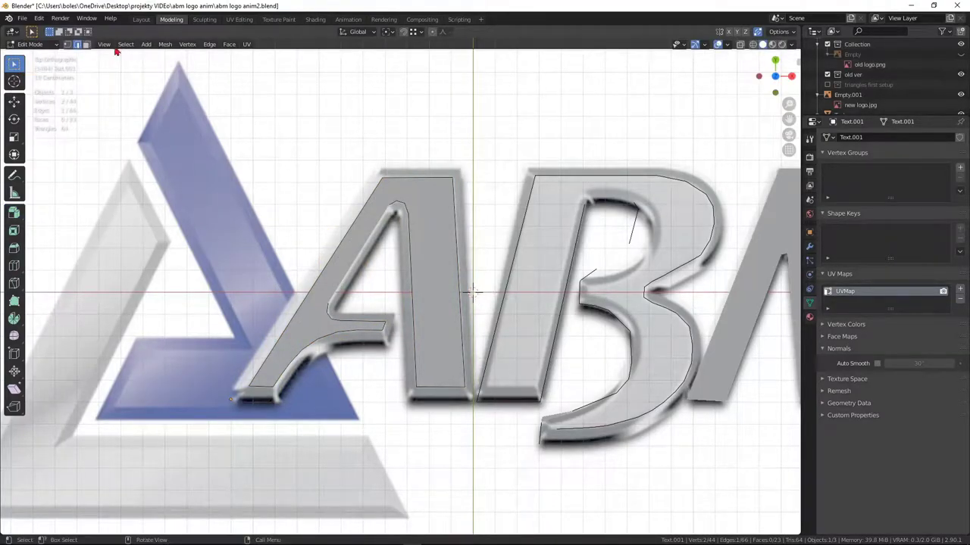
Move the A's lower-left vertex into place to tidy that corner.
key("a")
left_click_drag(412, 309, 476, 288)
scroll(487, 181, "up", 4)
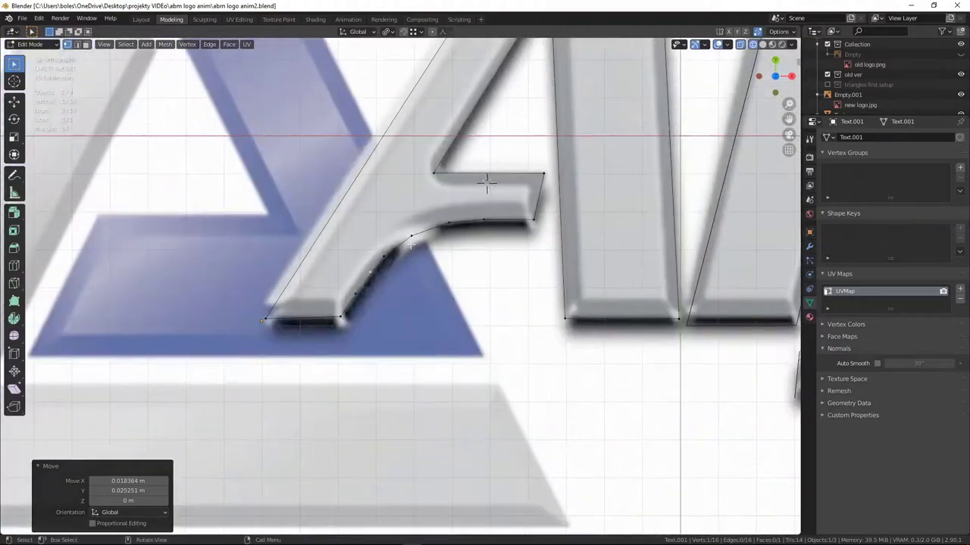
left_click(260, 305)
left_click(422, 291)
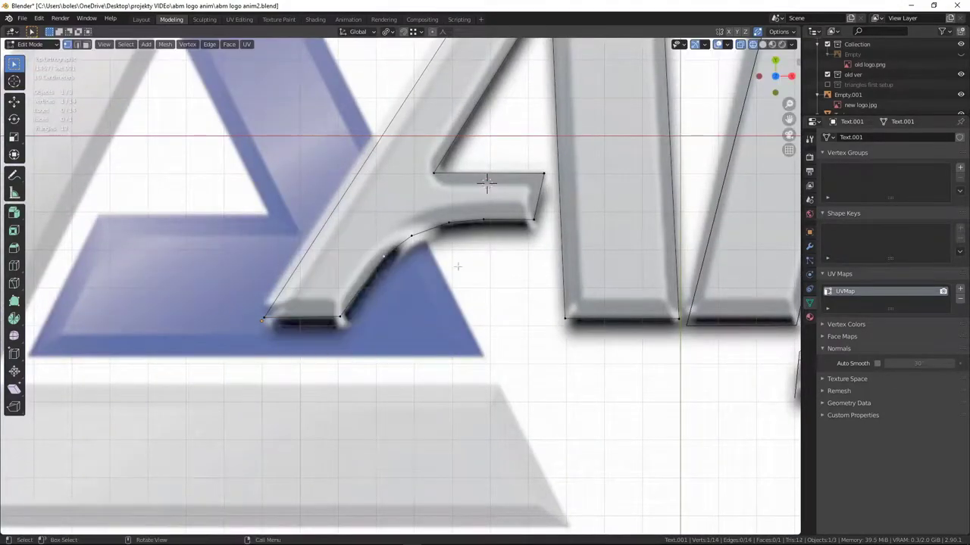
scroll(487, 182, "down", 3)
scroll(487, 182, "down", 2)
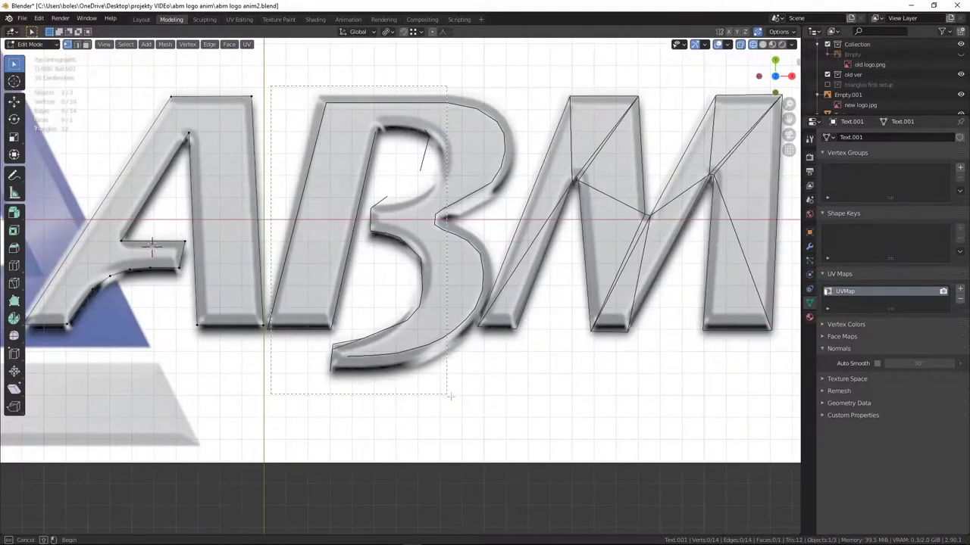
Select the whole B outline and separate it into its own object, Text.002.
left_click(417, 261)
key("ctrl+l")
key("p")
left_click(418, 262)
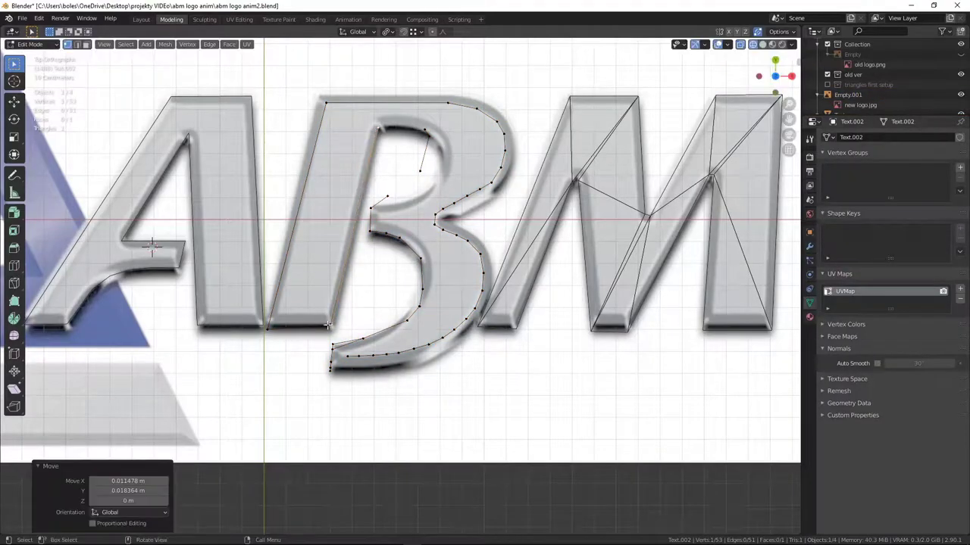
left_click_drag(365, 325, 367, 325)
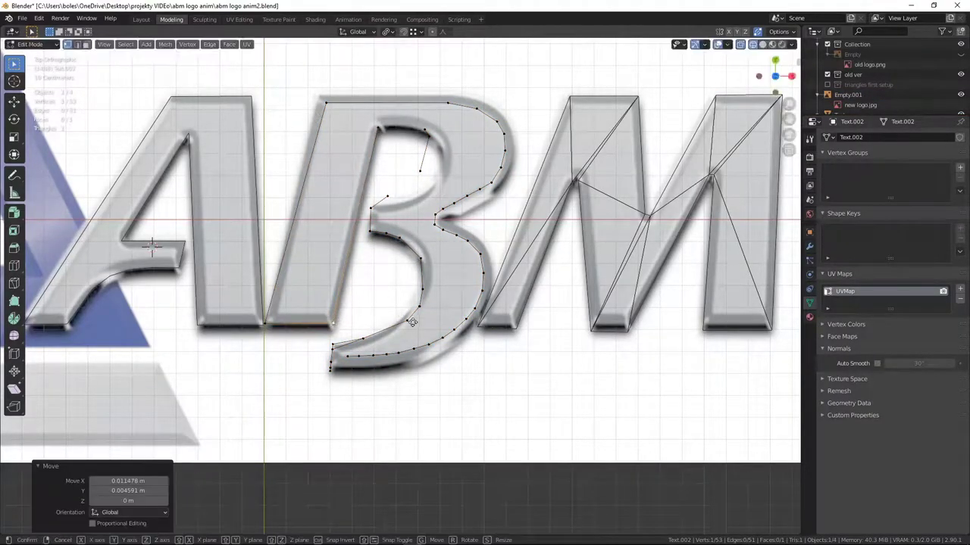
Move the vertices along the B's top outline to reshape it.
left_click(322, 99)
key("g")
left_click(397, 91)
key("g")
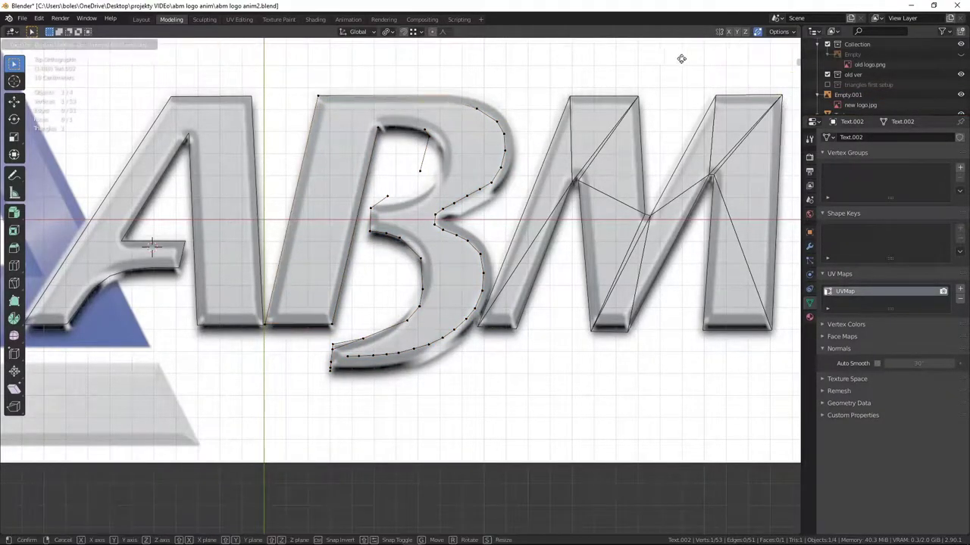
left_click(384, 196)
key("g")
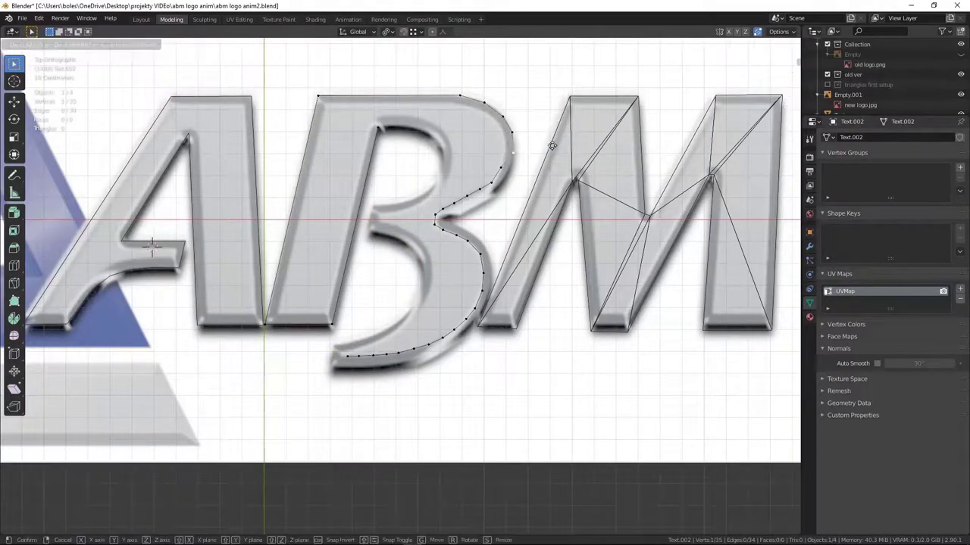
left_click(517, 179)
left_click(337, 370)
Box-select the B's curve vertices and move them to refine the curve.
left_click(454, 391)
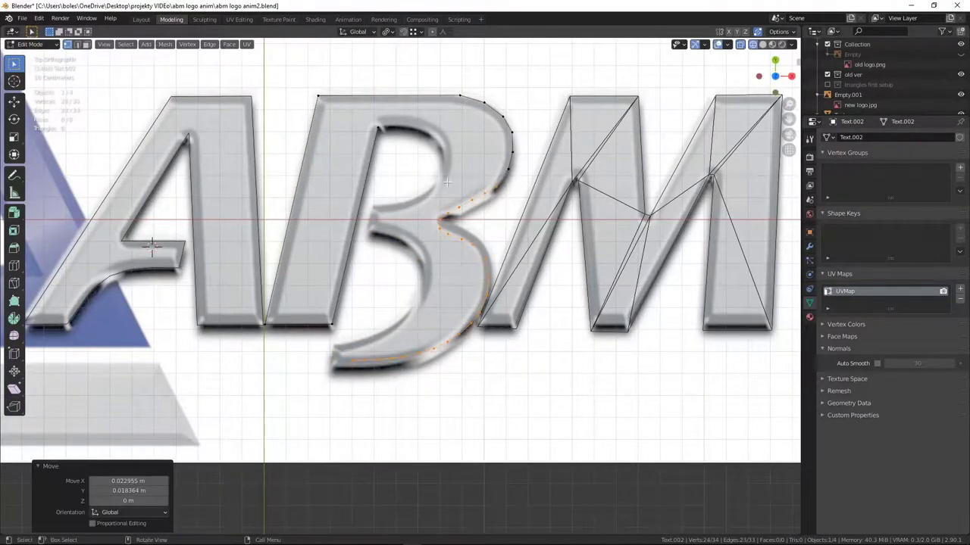
left_click_drag(494, 250, 337, 370)
key("g")
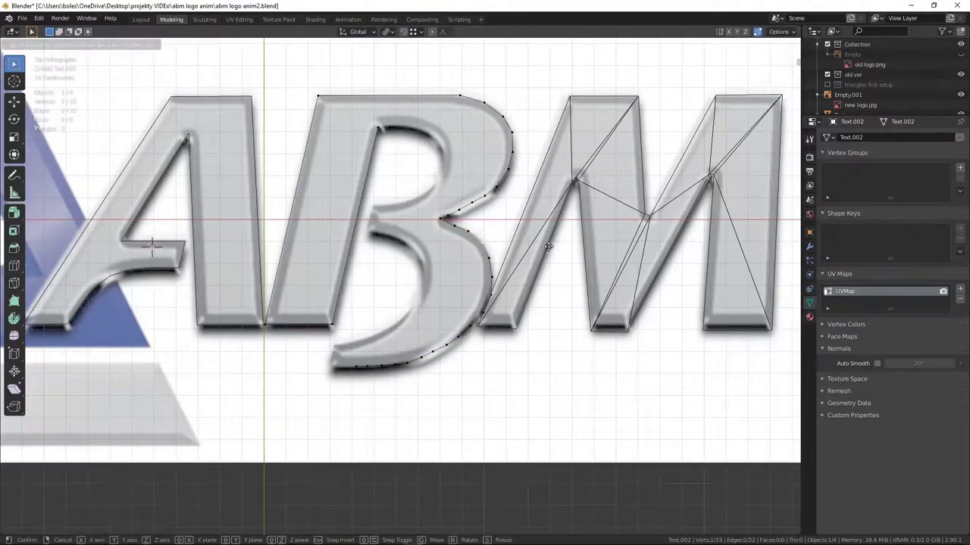
left_click(541, 225)
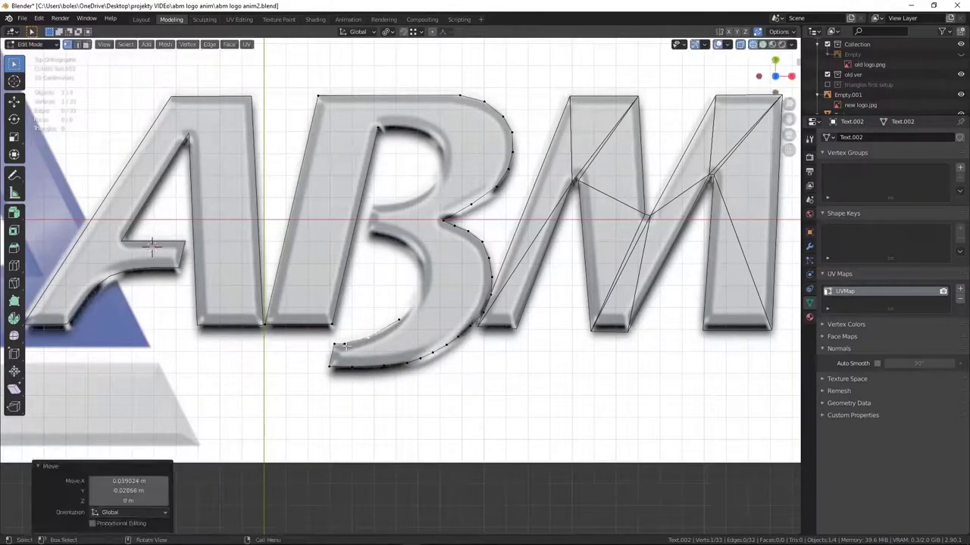
key("e")
left_click(452, 244)
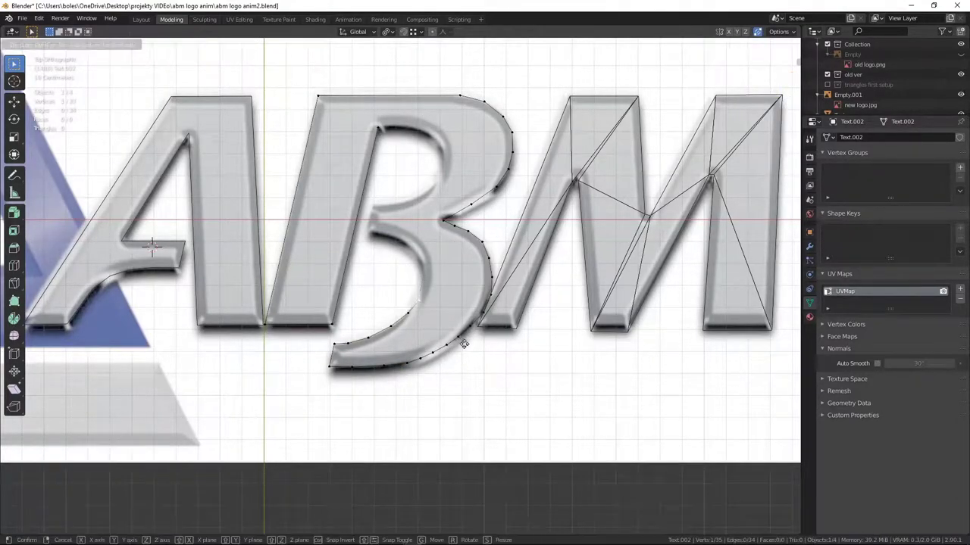
left_click(468, 325)
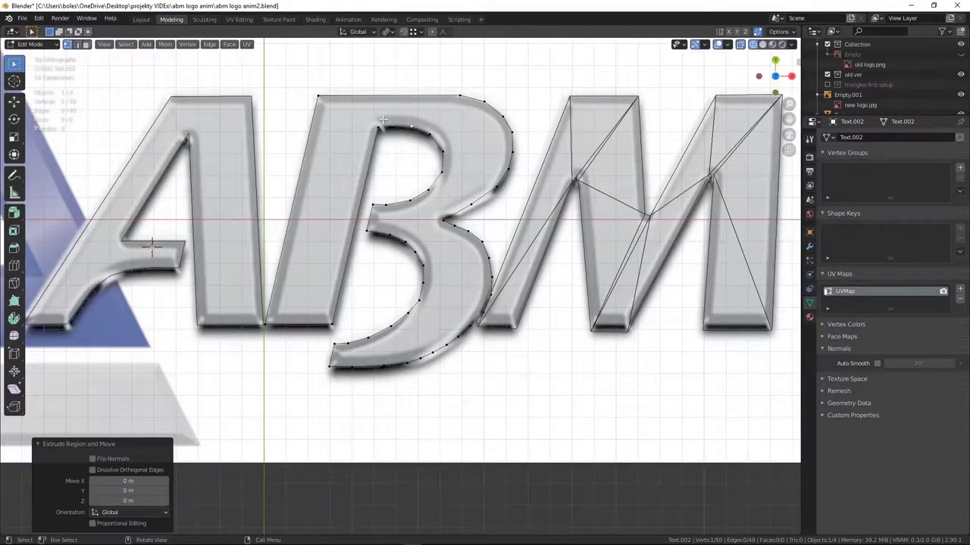
Extrude new vertices along the B's inner outline and delete a stray vertex.
key("alt+e")
left_click(437, 130)
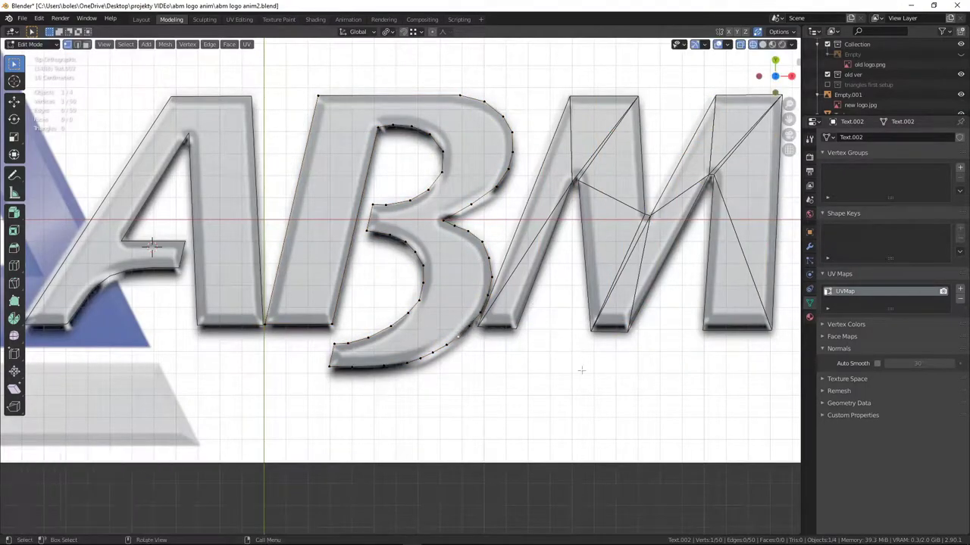
key("x")
left_click(530, 359)
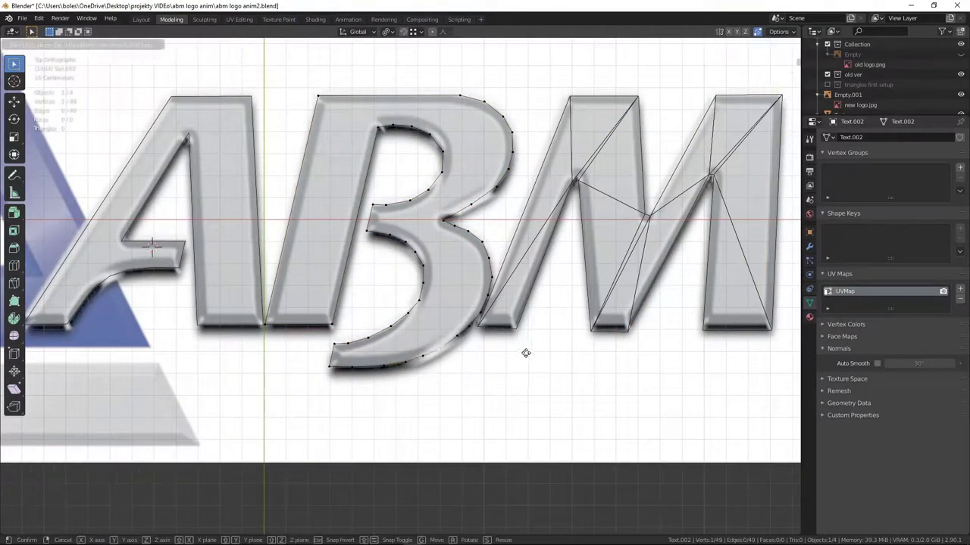
left_click(526, 353)
Dissolve the M's inner triangulated edges and move its left-side vertices onto the letter.
key("c")
key("Escape")
key("ctrl+x")
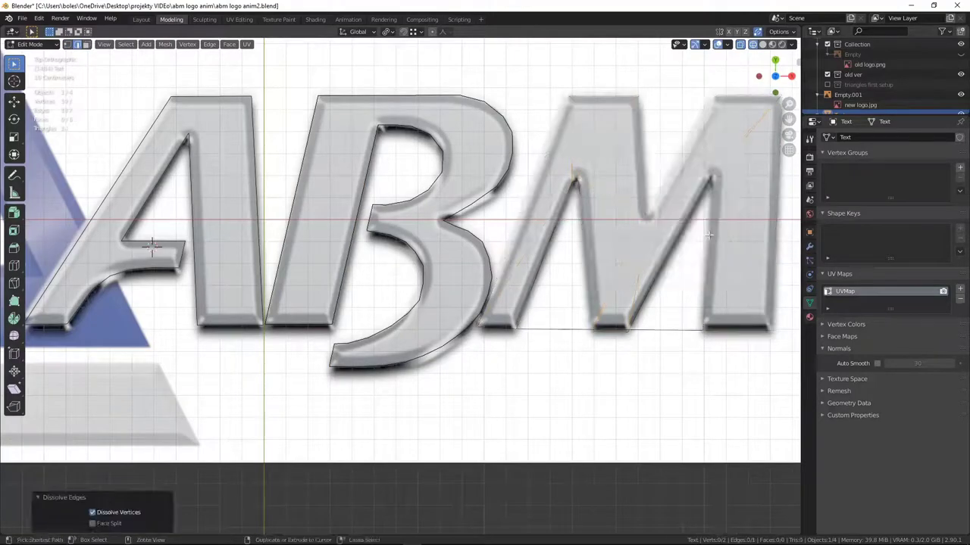
left_click(579, 323)
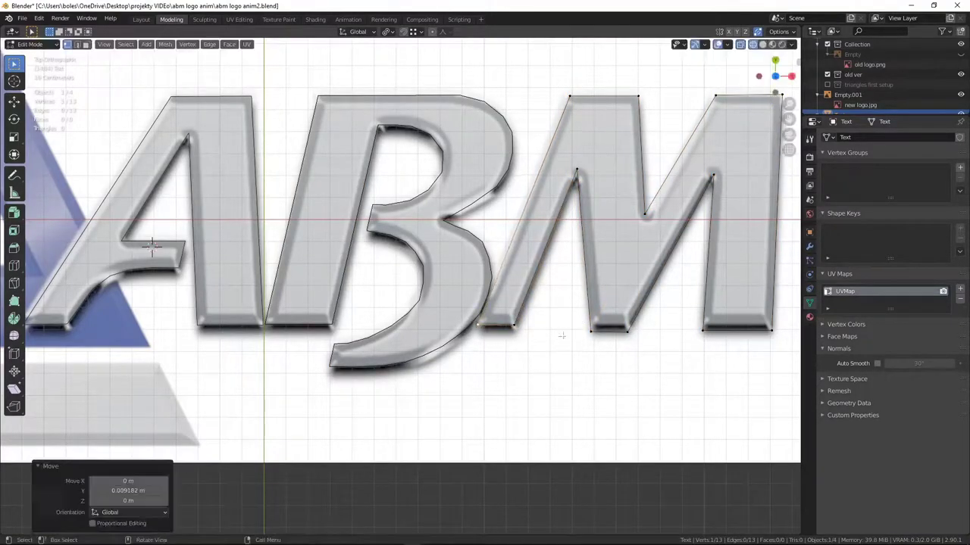
key("g")
left_click(576, 332)
key("g")
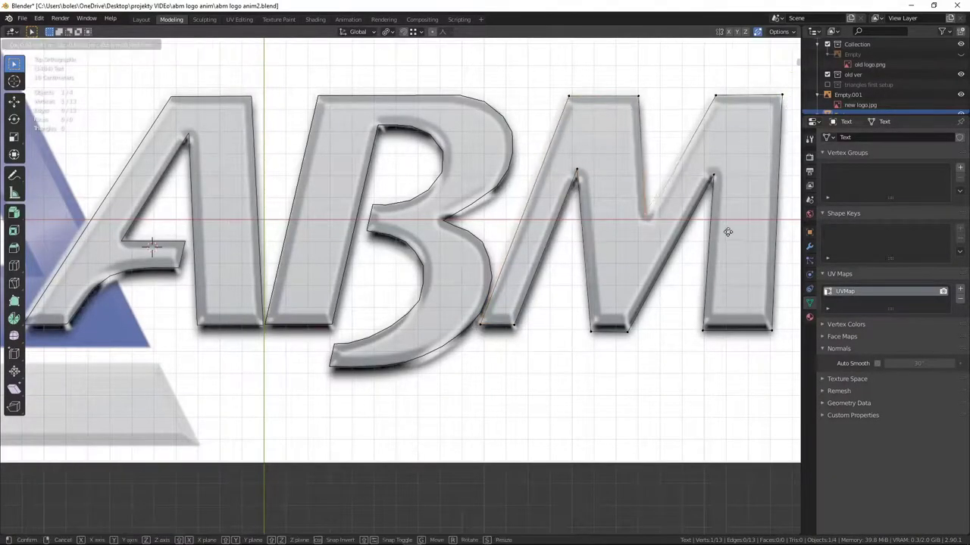
left_click(727, 232)
Place the vertices at the M's inner V and upper-right corner.
middle_click_drag(755, 326, 593, 359, "shift")
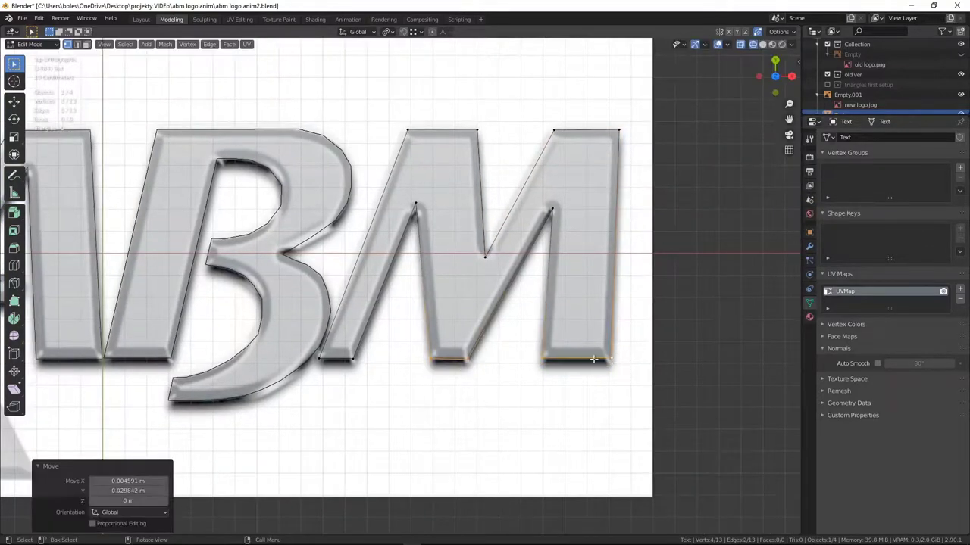
left_click(594, 360)
left_click(453, 215)
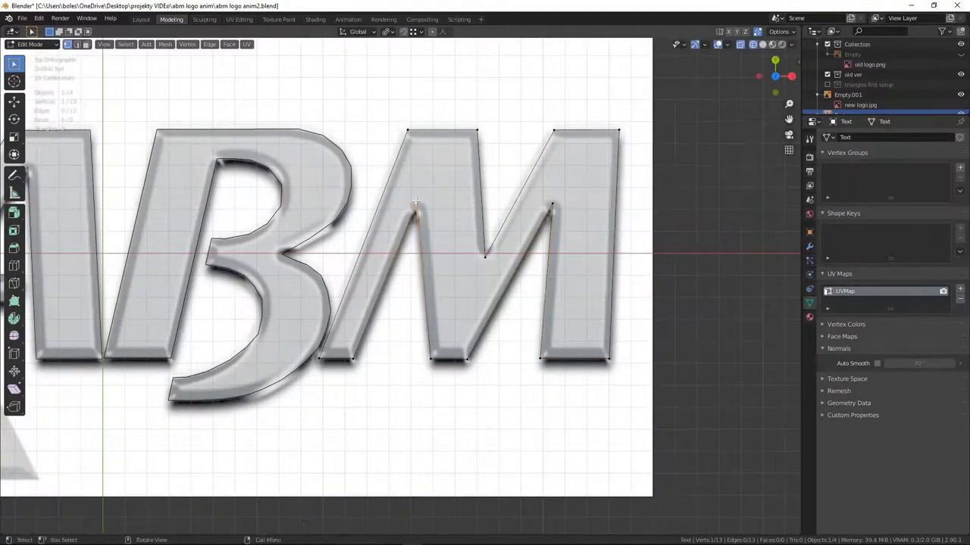
left_click(485, 256)
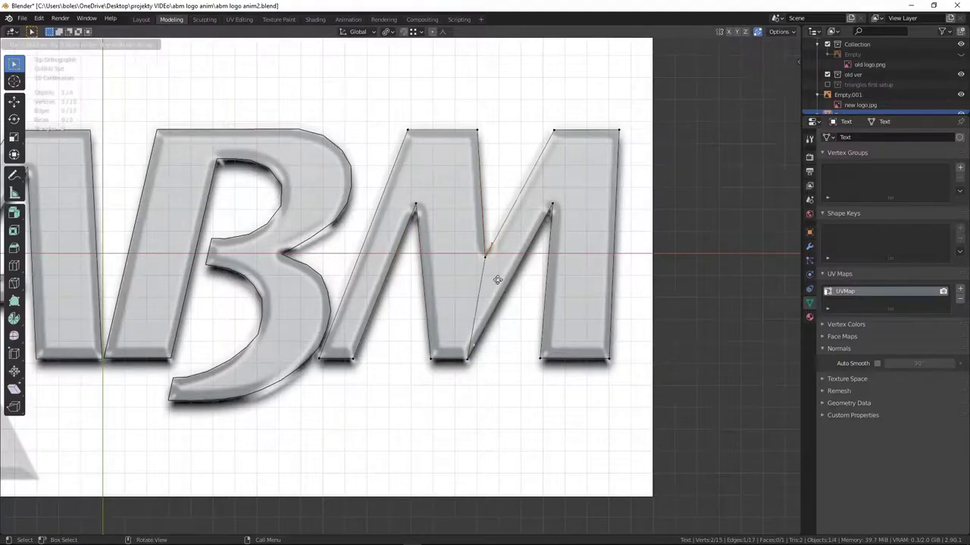
left_click(564, 152)
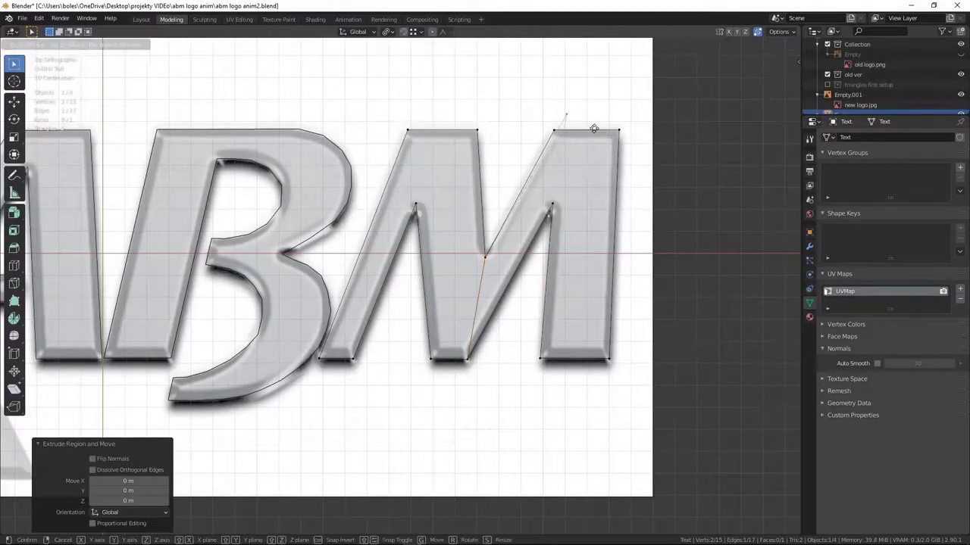
left_click(553, 204, "shift")
Select the outline's sharp edges and vertex-bevel them with width 0.001 m and 4 segments.
middle_click_drag(481, 286, 318, 168)
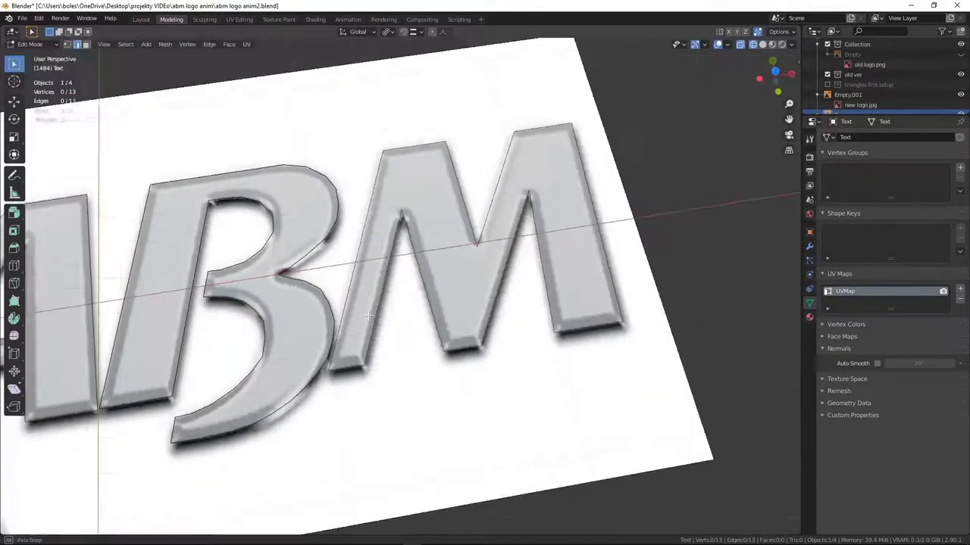
key("Tab")
key("Tab")
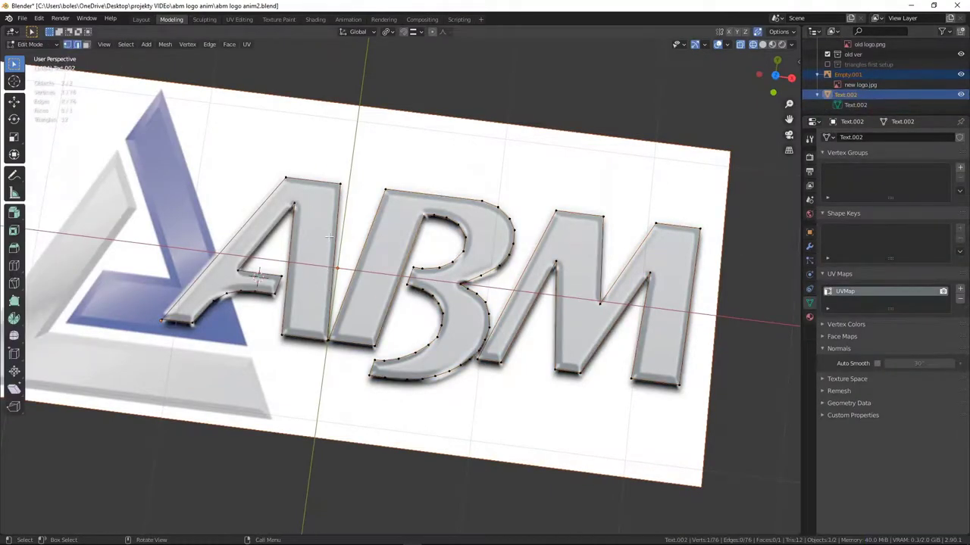
left_click(129, 45)
left_click(155, 130)
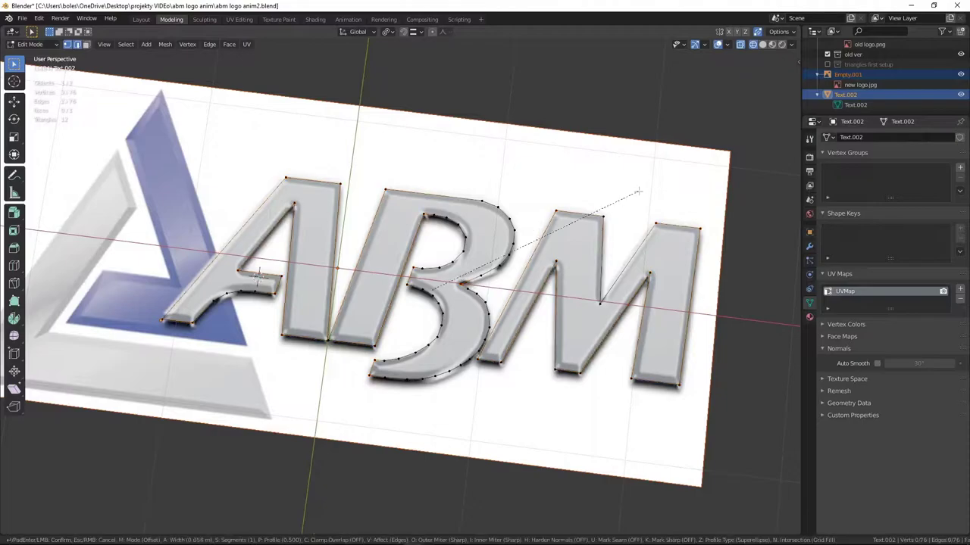
key("v")
key("Escape")
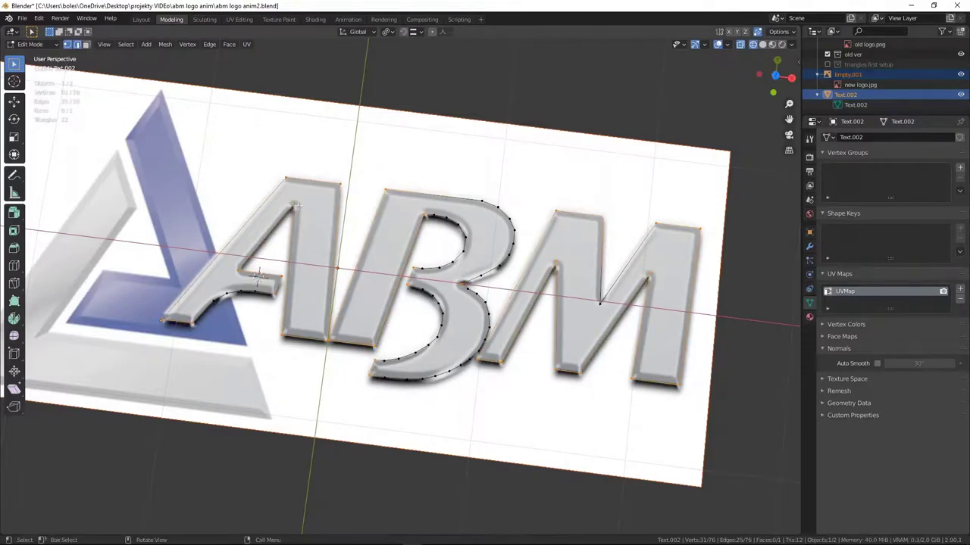
key("KP_7")
Bevel the remaining corner vertices and adjust the M and the B's middle vertex.
key("g")
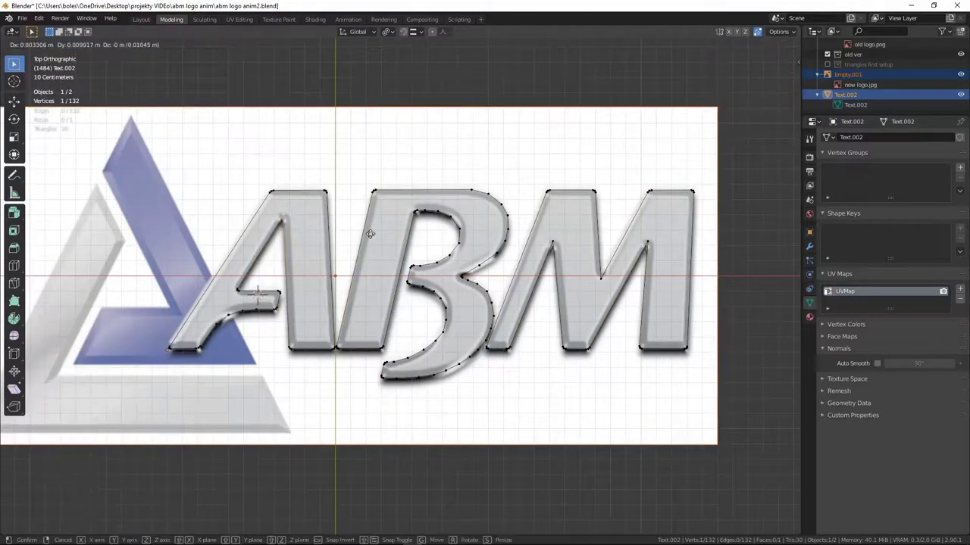
left_click(578, 219)
scroll(557, 284, "up", 3)
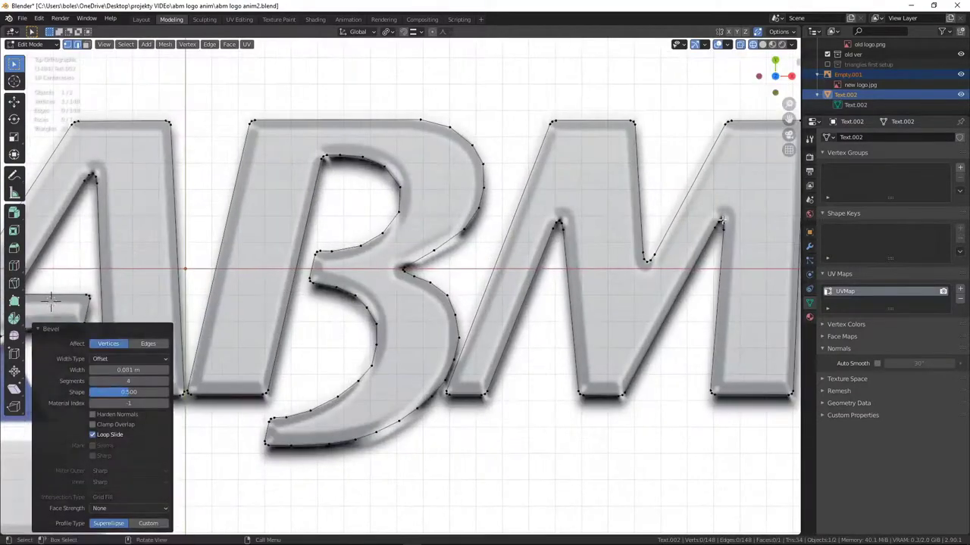
left_click(705, 231)
key("g")
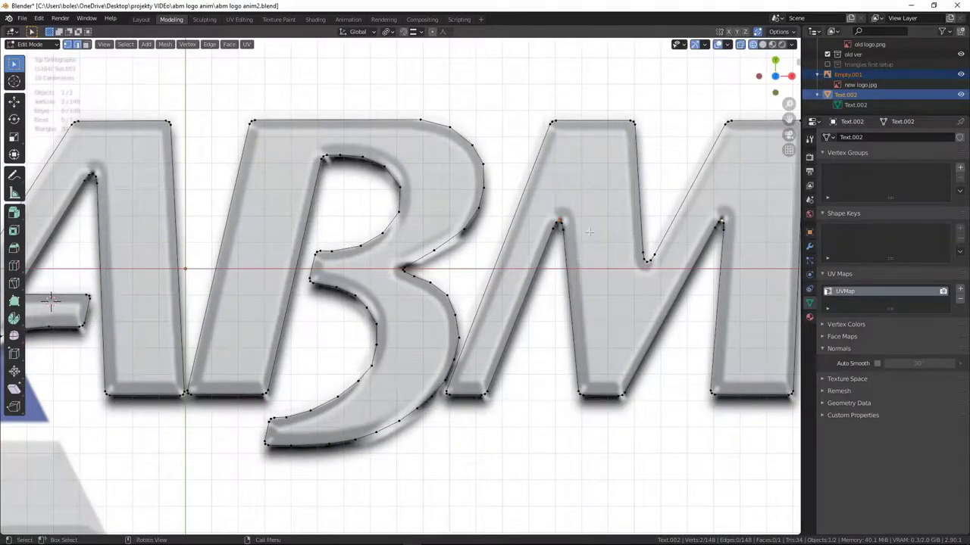
scroll(439, 265, "up", 3)
left_click(623, 214)
scroll(623, 214, "down", 5)
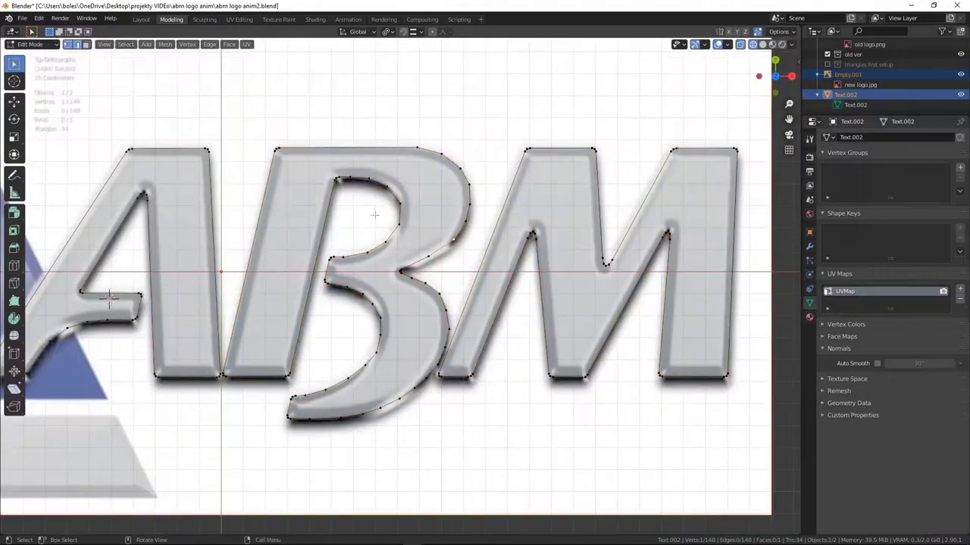
left_click(434, 138)
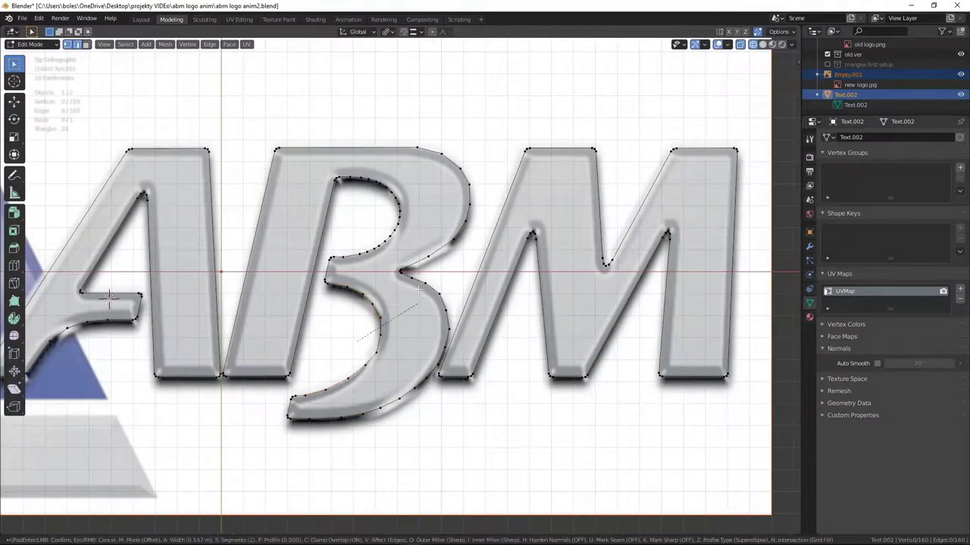
Bevel the B's lower curve and bowl and subdivide the edge at its middle notch.
key("shift+r")
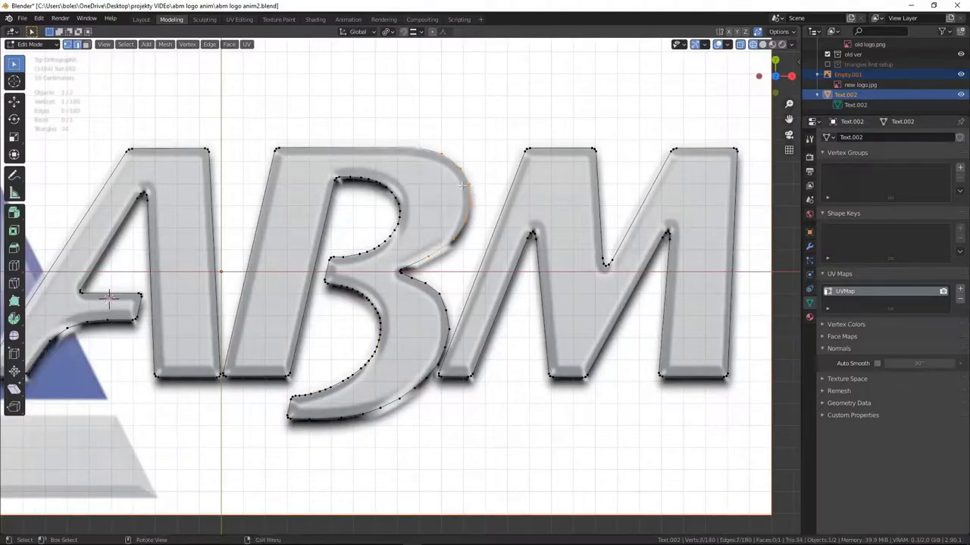
left_click(464, 184)
scroll(464, 184, "up", 5)
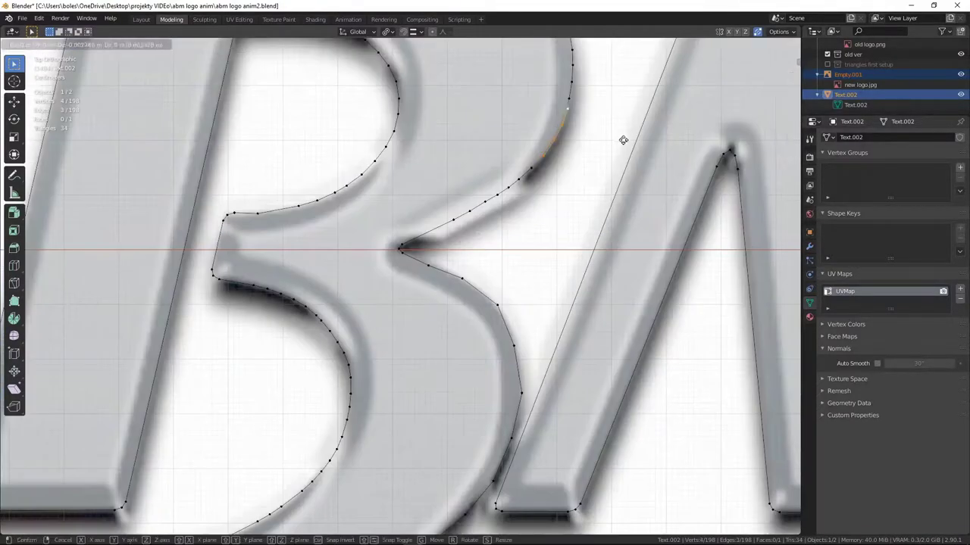
left_click(581, 186)
middle_click_drag(581, 186, 554, 169)
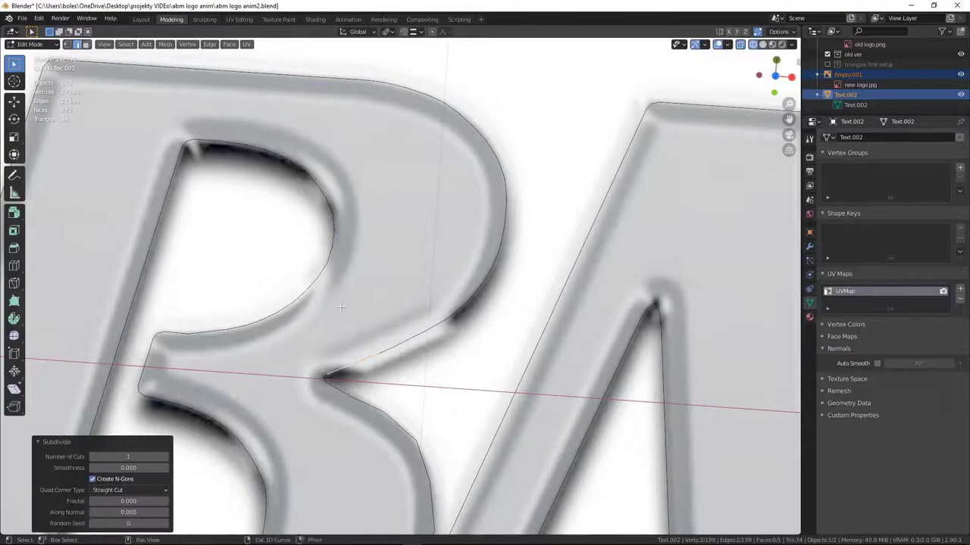
key("KP_7")
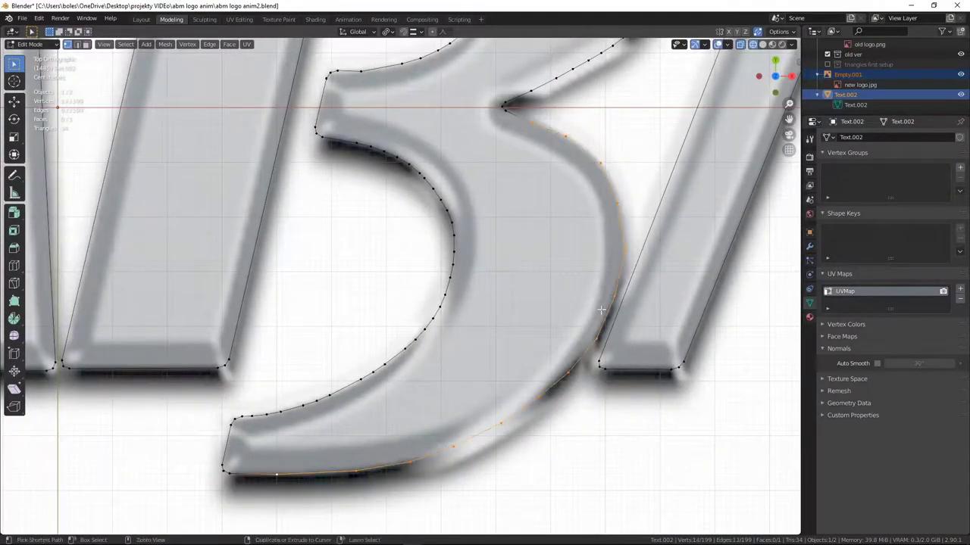
scroll(601, 140, "up", 1)
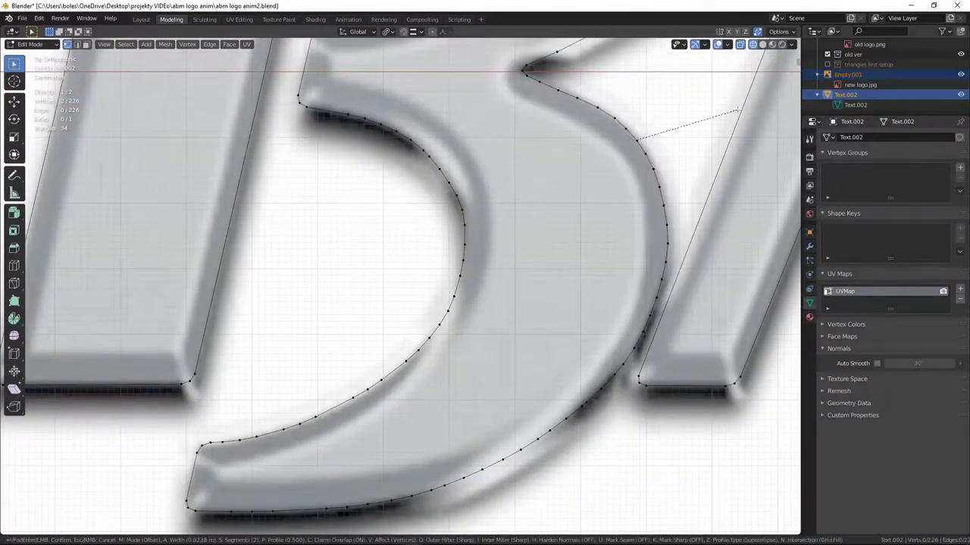
left_click(587, 405)
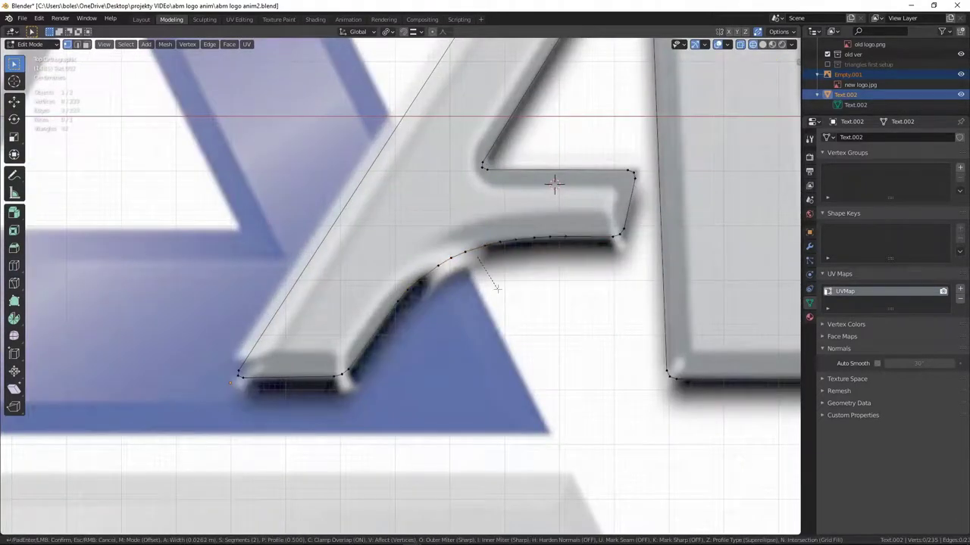
left_click(553, 184)
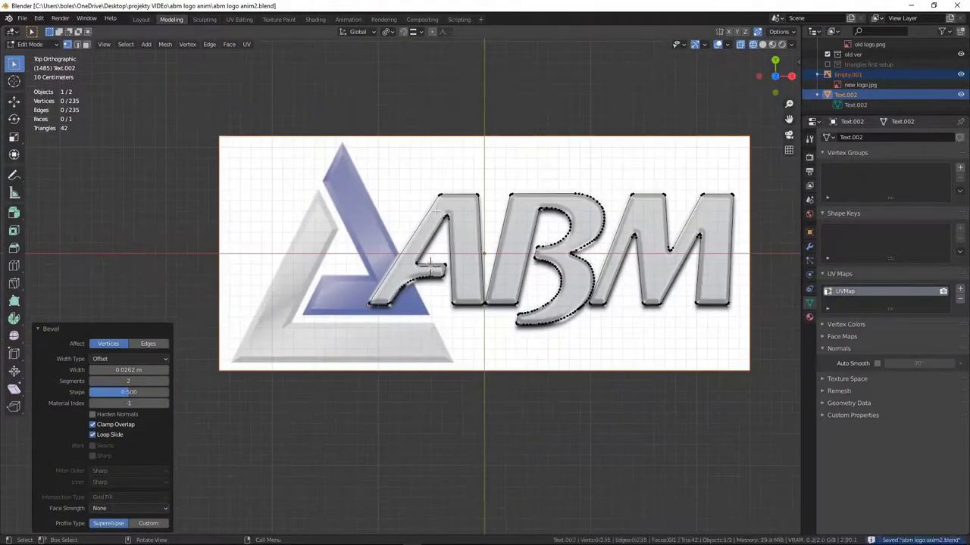
Save the file and open Preferences to enable the Export Autocad DXF add-on.
key("Tab")
key("ctrl+s")
left_click(22, 19)
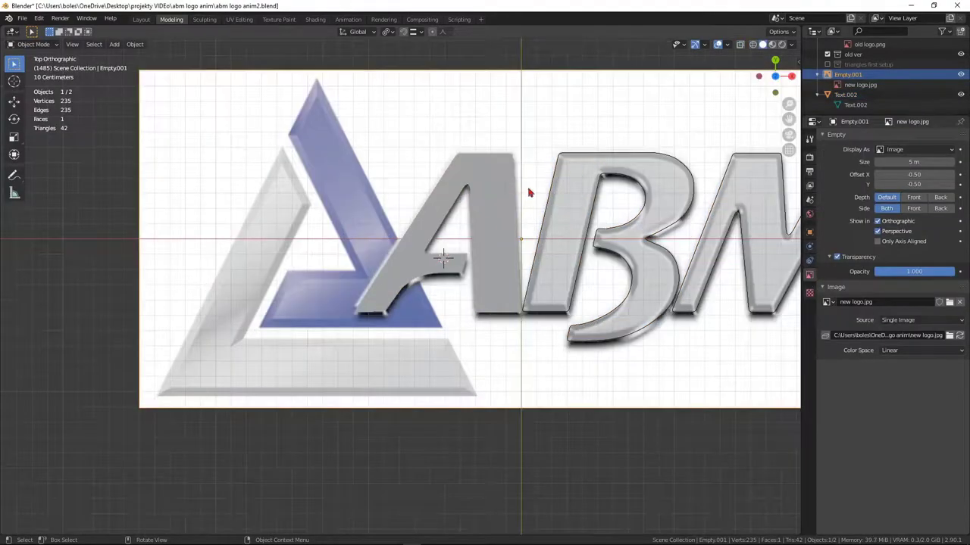
Delete the old abm TEXT OUTLINE object.
left_click(500, 194)
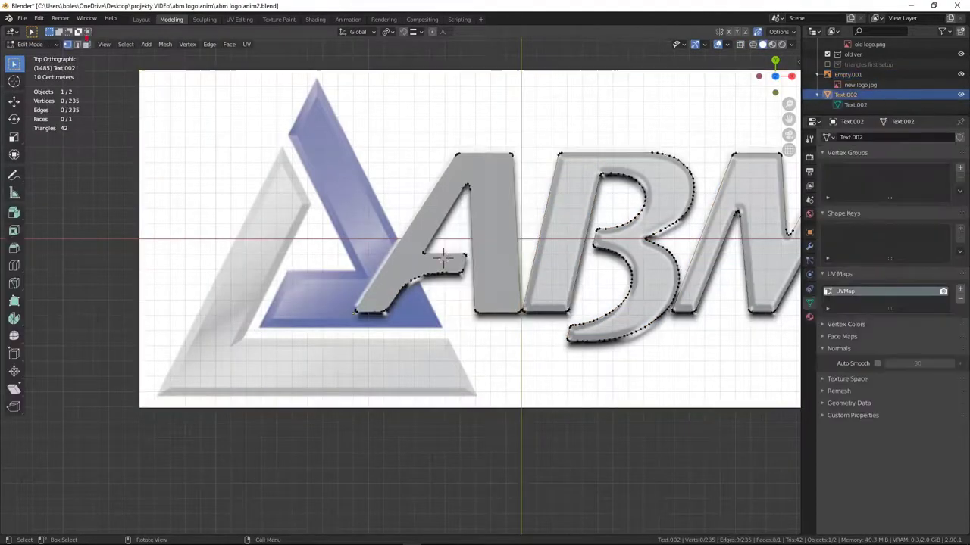
scroll(518, 156, "down", 2)
key("shift+d")
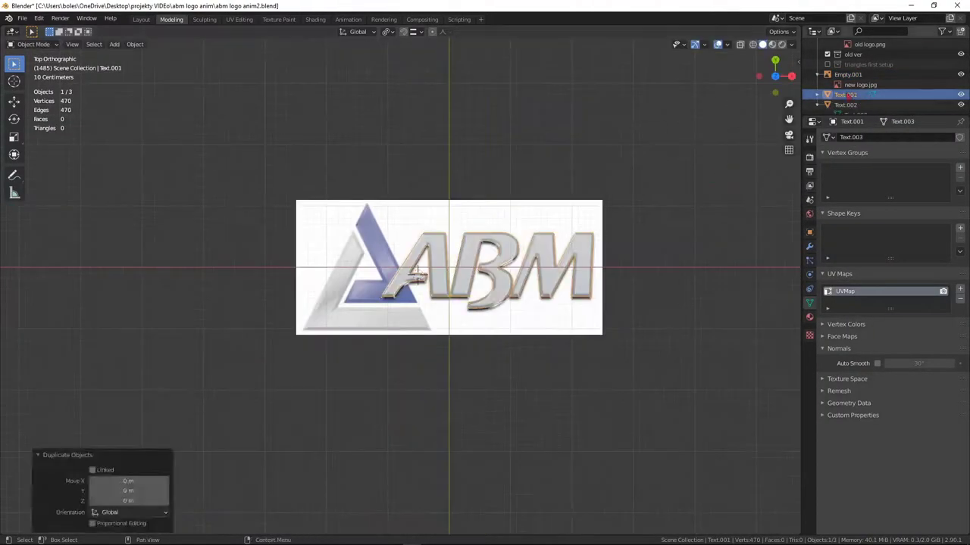
key("x")
Export the ABM outline to AutoCAD DXF with meshes written as POLYLINE.
left_click(428, 324)
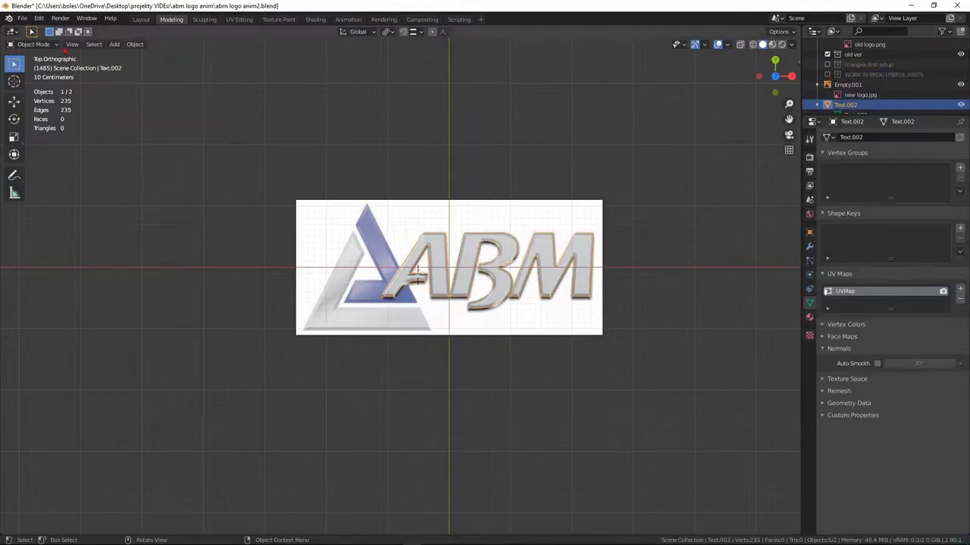
left_click(689, 256)
left_click(709, 224)
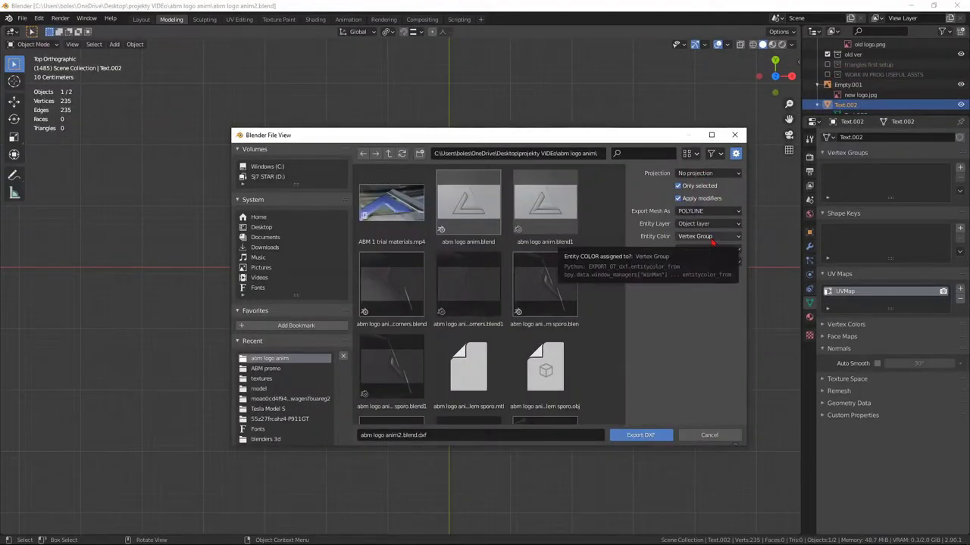
left_click(708, 262)
key("Return")
key("alt+Tab")
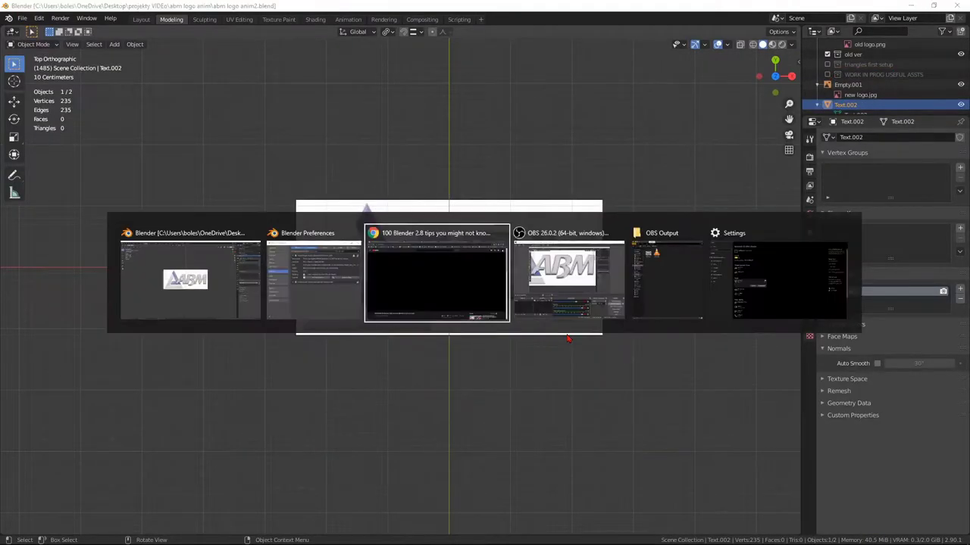
Read the Blender StackExchange thread about the NoneType diffuse_color DXF export error.
double_click(649, 84)
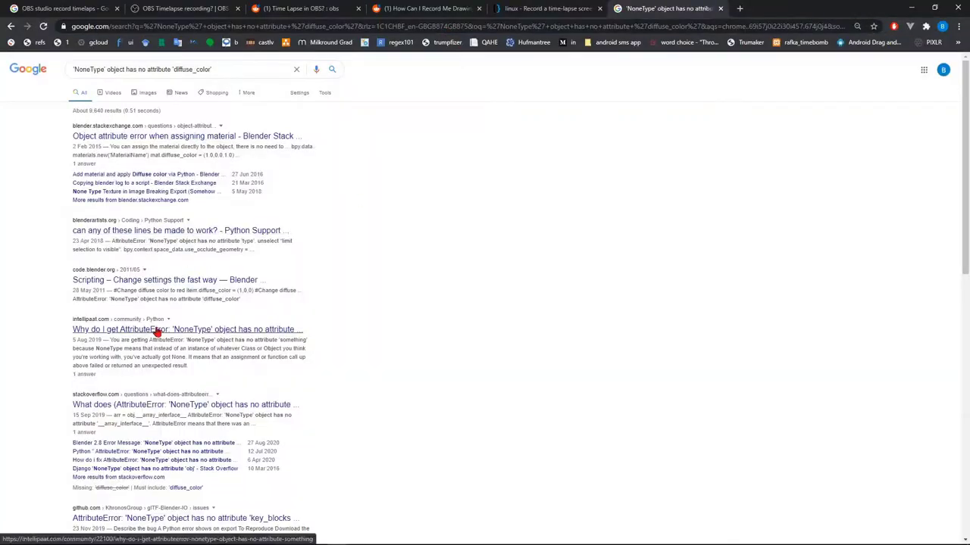
key("alt+Tab")
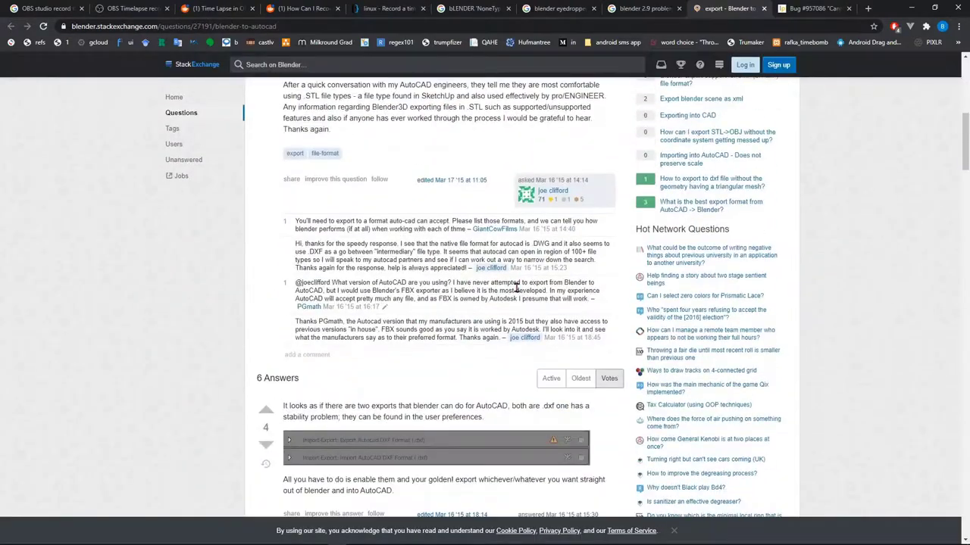
scroll(515, 288, "down", 5)
scroll(516, 289, "down", 4)
key("alt+Tab")
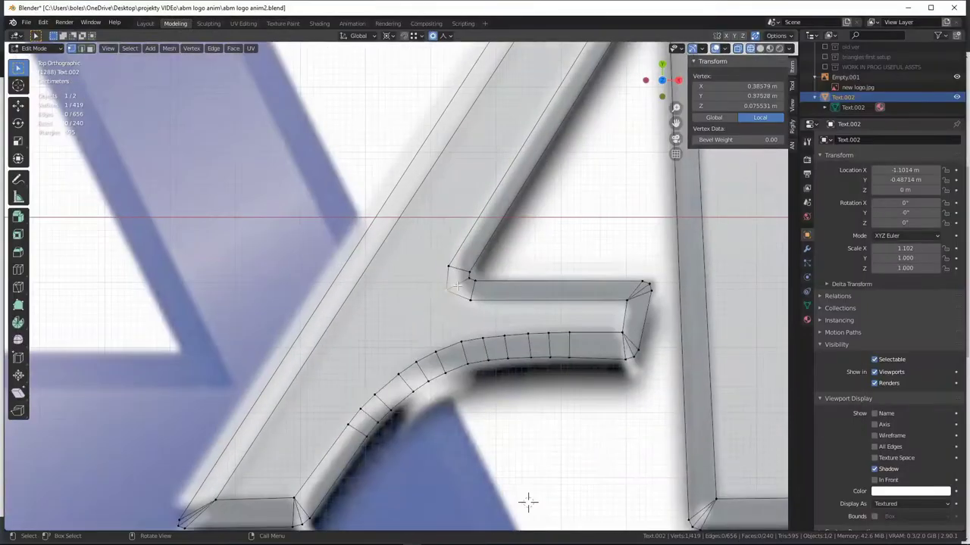
Round the A's crossbar corner and shift its corner vertex to the right.
left_click(480, 284)
left_click(477, 282)
key("g")
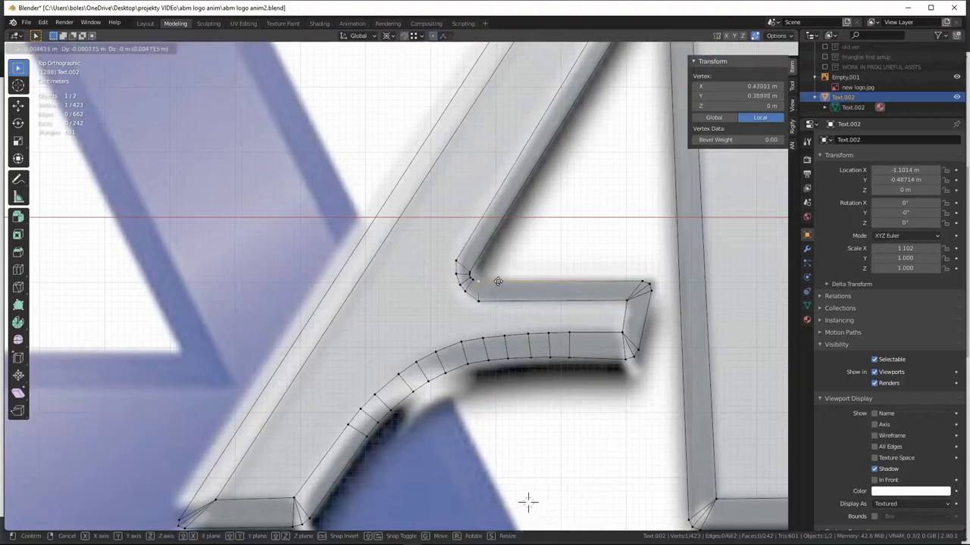
left_click(538, 282)
Move the B's lower-left corner vertex to a tidier position.
scroll(404, 418, "down", 5)
middle_click_drag(405, 417, 173, 432, "shift")
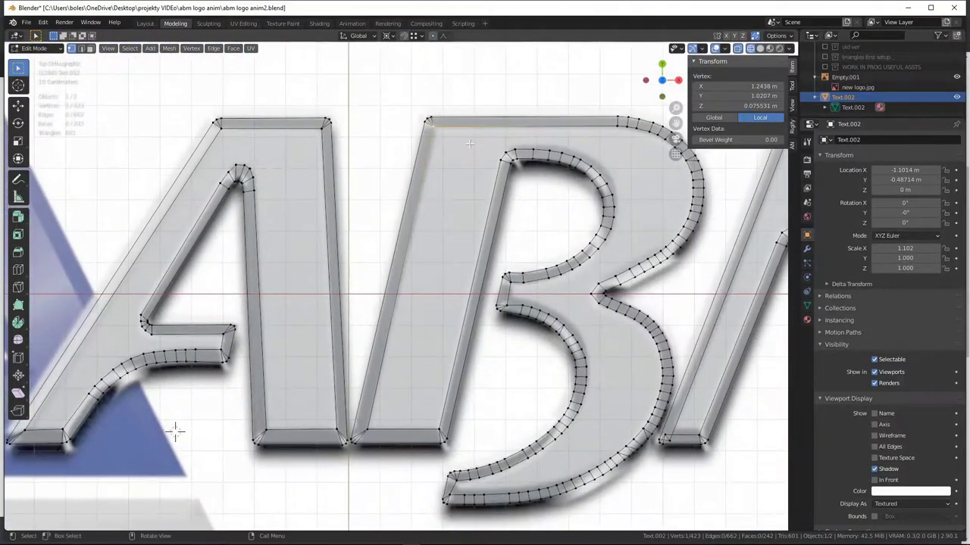
scroll(334, 134, "up", 4)
scroll(334, 135, "up", 5)
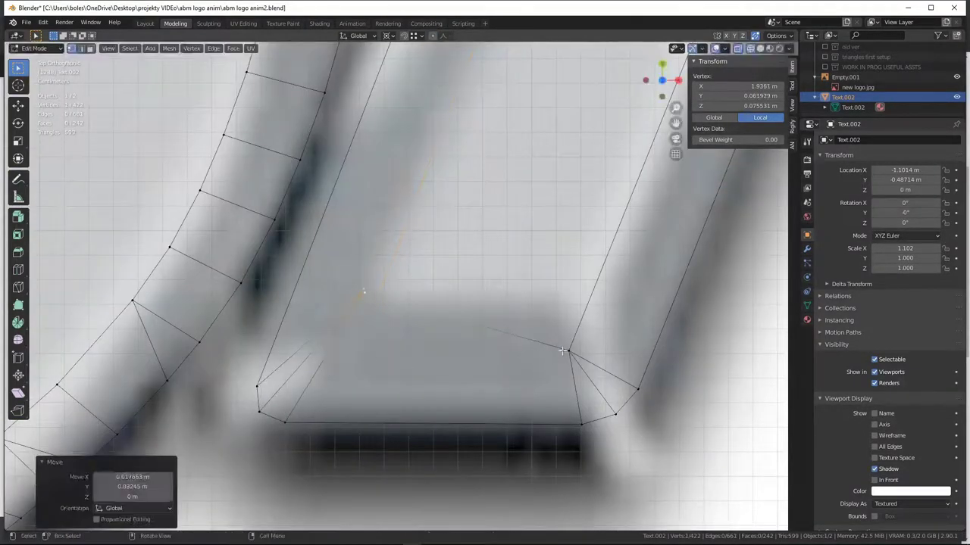
scroll(364, 293, "down", 6)
scroll(477, 315, "up", 5)
left_click(466, 309)
key("g")
left_click(539, 335)
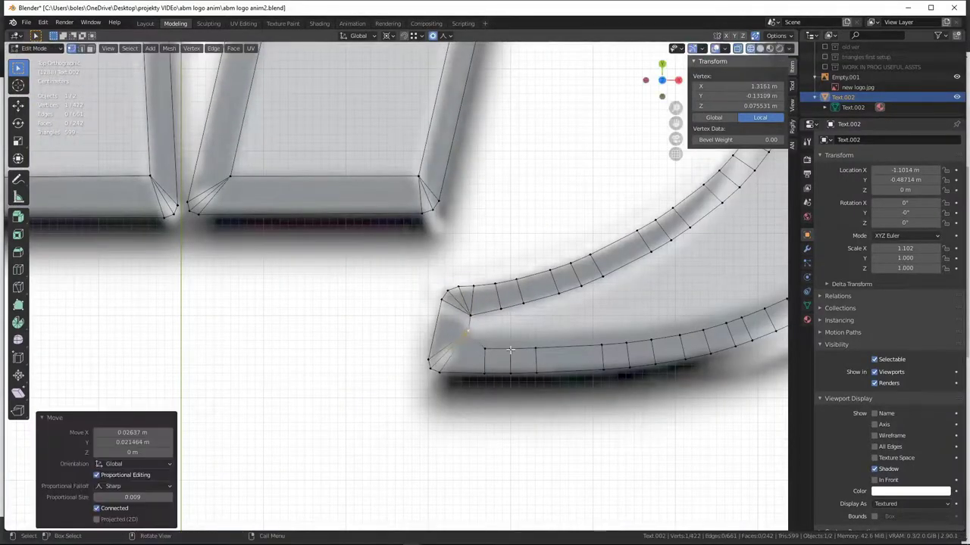
Scale the vertices on the B's lower curve around the 3D cursor.
scroll(539, 335, "down", 2)
key("shift+space")
key("space")
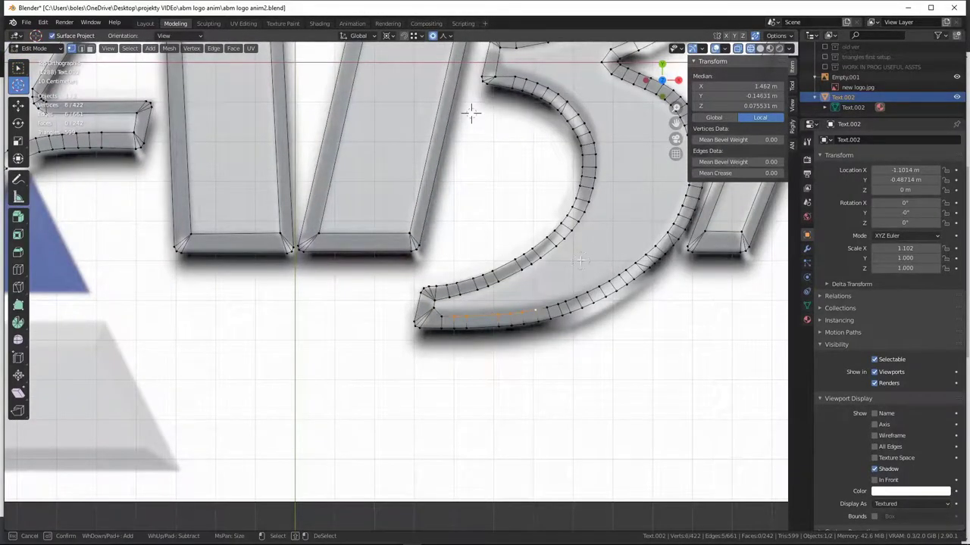
key("Escape")
key("ctrl+z")
left_click(593, 291)
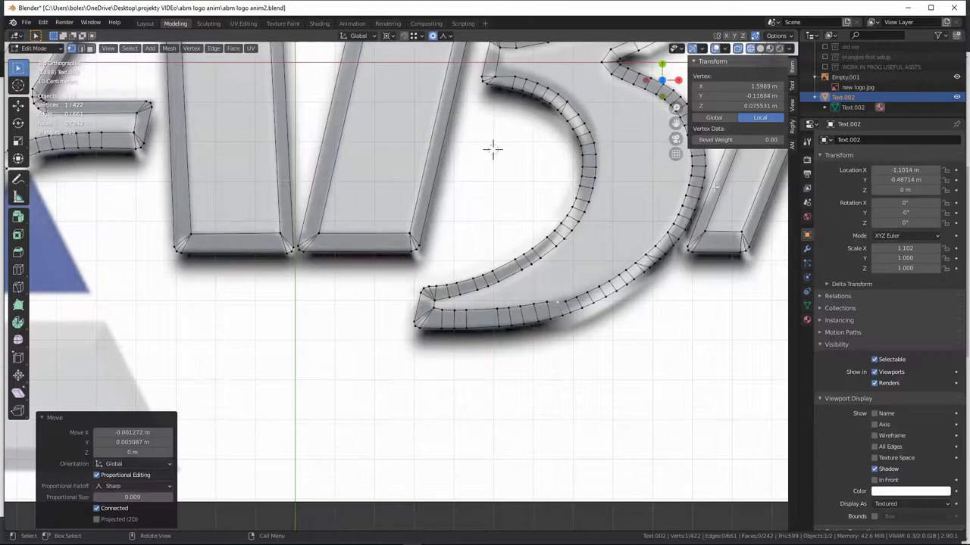
key("s")
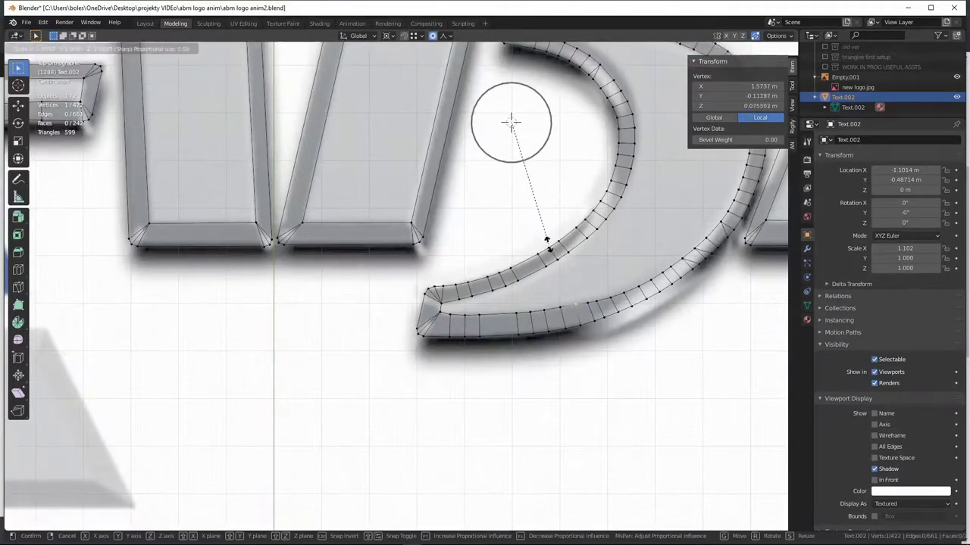
left_click(510, 124)
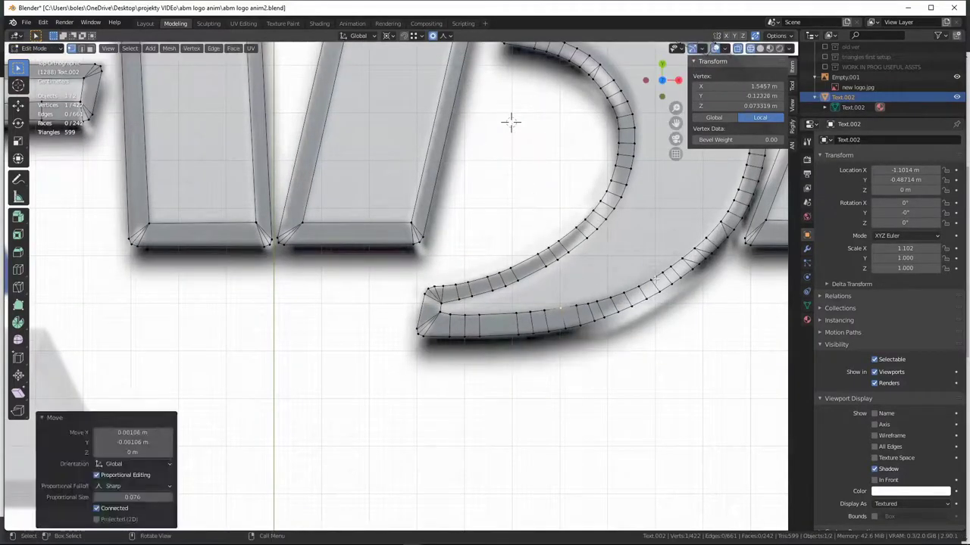
Dissolve the extra vertices on the B and return to vertex editing.
key("c")
key("Escape")
scroll(330, 115, "up", 4)
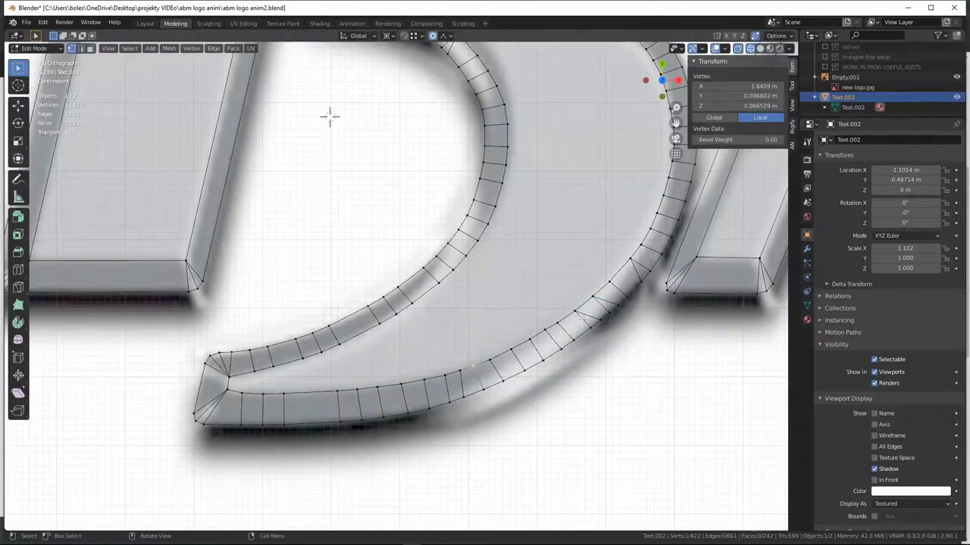
scroll(329, 114, "down", 3)
key("x")
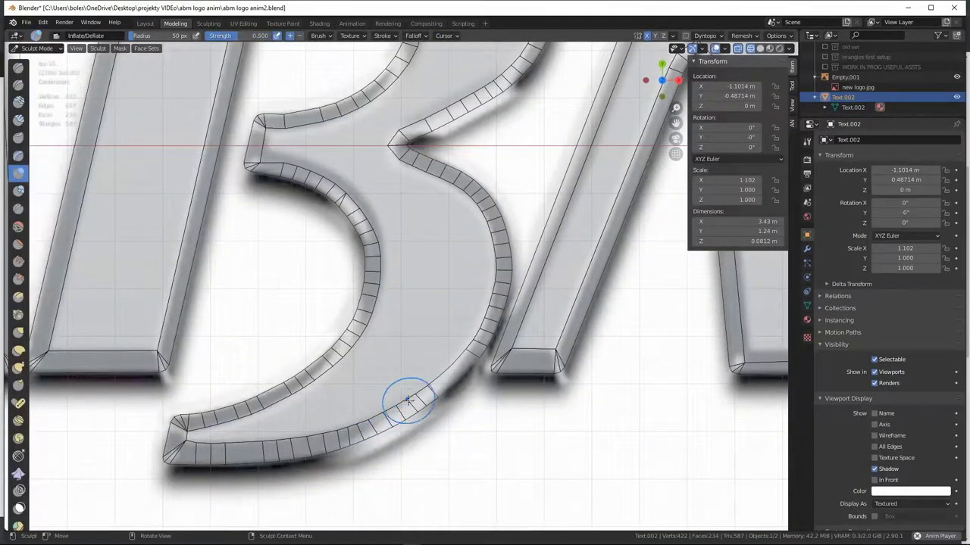
scroll(408, 400, "up", 3)
scroll(386, 379, "down", 2)
key("Tab")
Move two B vertices into place with proportional falloff.
left_click(442, 353)
key("g")
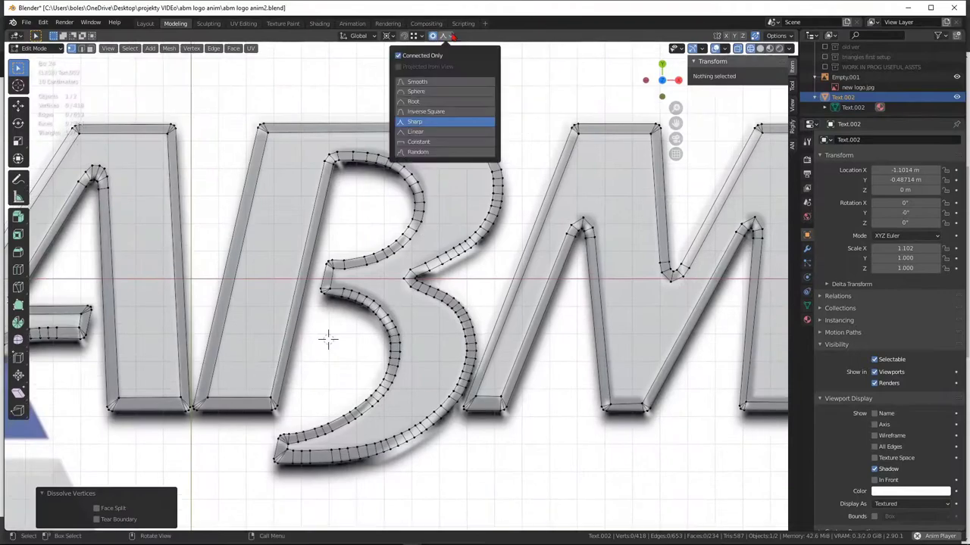
scroll(334, 254, "up", 2)
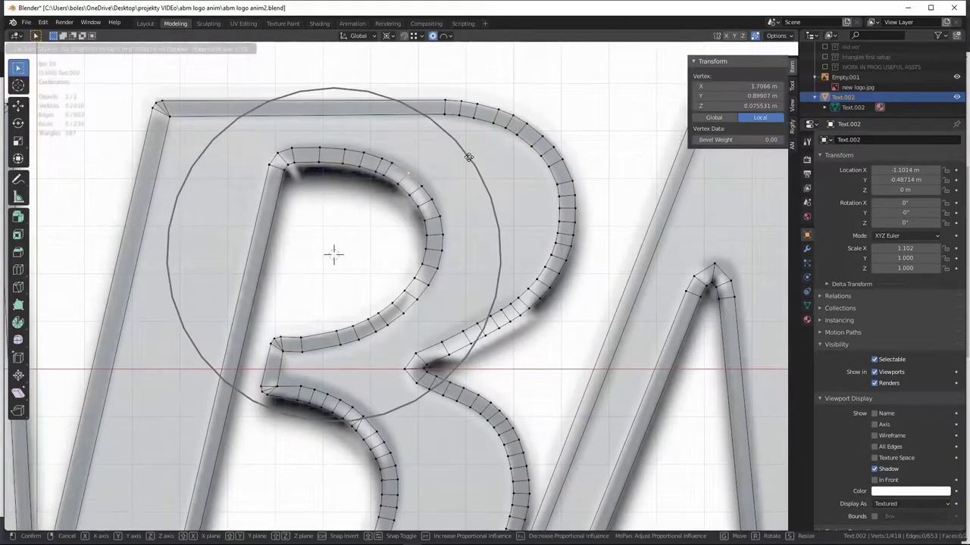
scroll(468, 156, "up", 4)
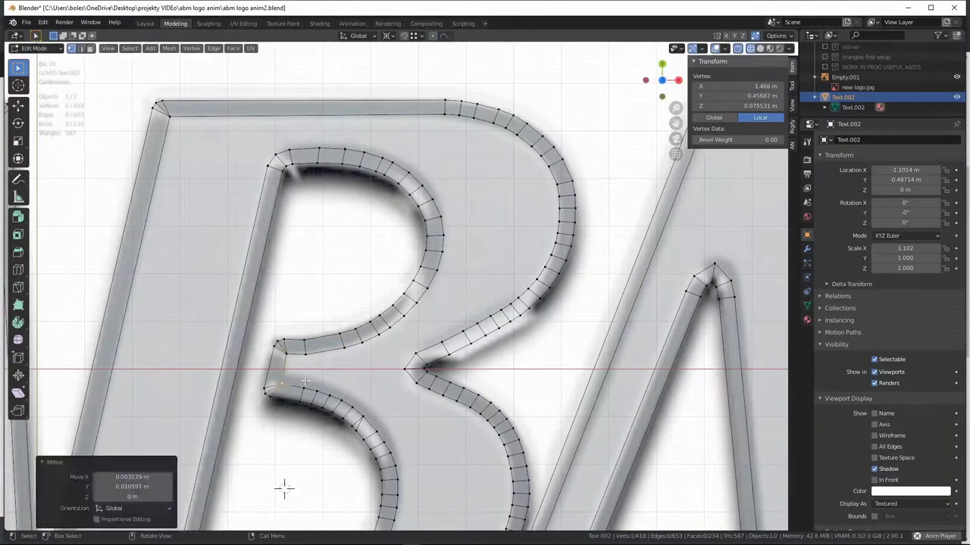
key("g")
left_click(367, 366)
Select the B's lower curve vertices and rotate them slightly.
scroll(366, 366, "up", 4)
scroll(367, 366, "down", 2)
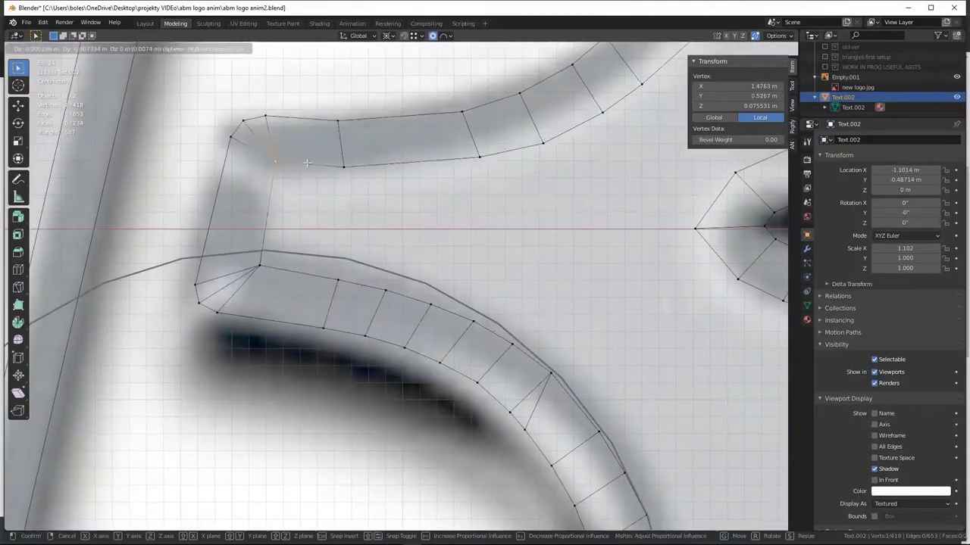
key("c")
key("r")
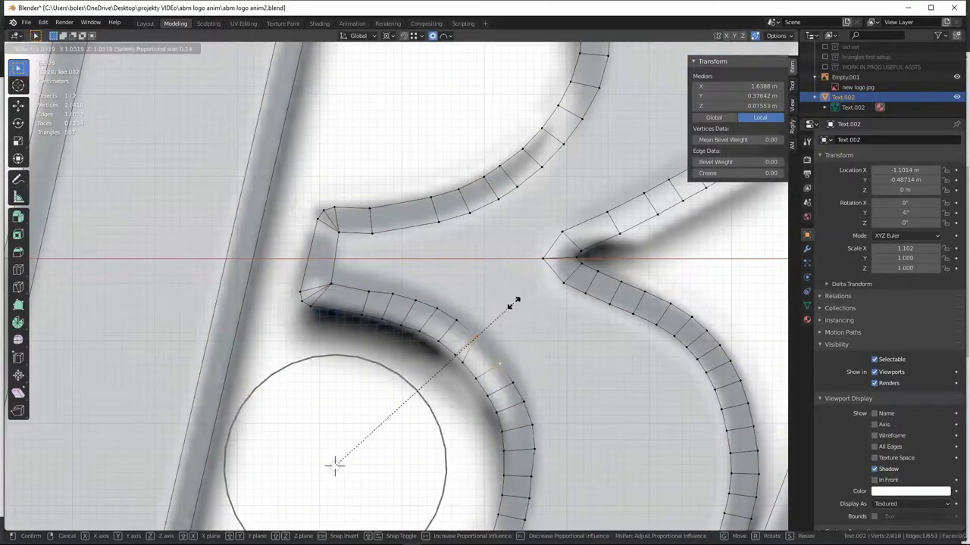
left_click(506, 303)
Change the proportional falloff shape, shift the lower B curve back, and view the logo edge-on.
left_click(447, 35)
left_click(444, 137)
key("ctrl+z")
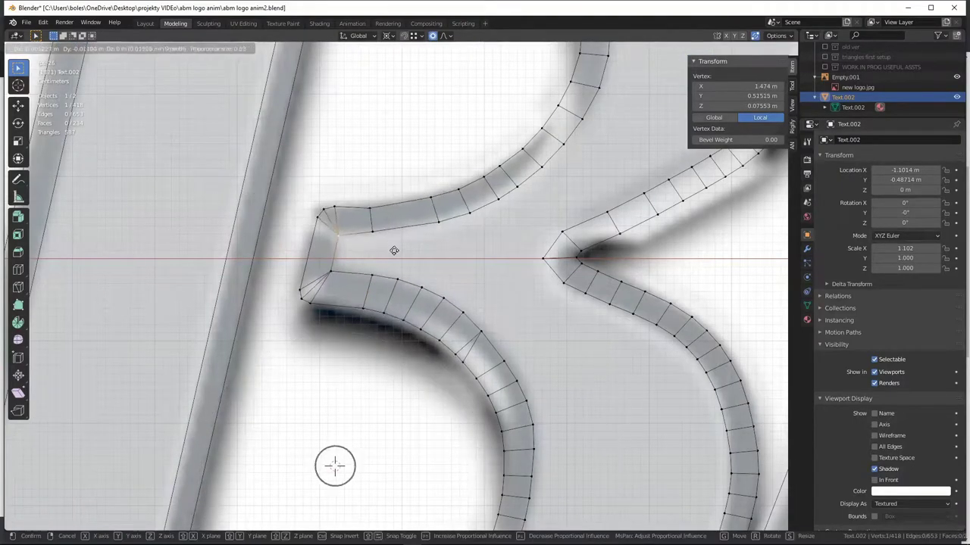
left_click(393, 250)
scroll(393, 250, "down", 5)
mouse_move(372, 357)
middle_mouse_down()
mouse_move(487, 61)
mouse_move(310, 271)
middle_mouse_up()
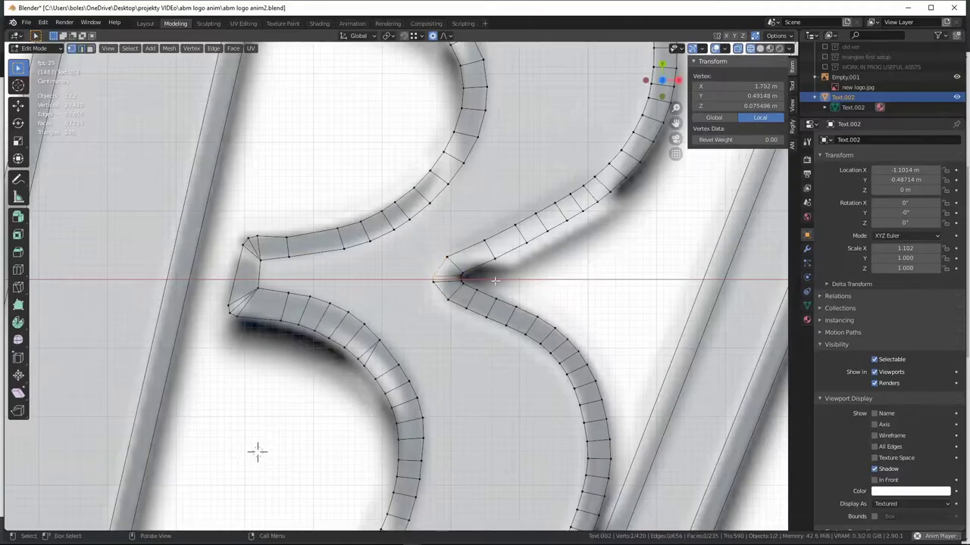
Move the B–M junction vertex along the Y axis.
scroll(494, 281, "down", 3)
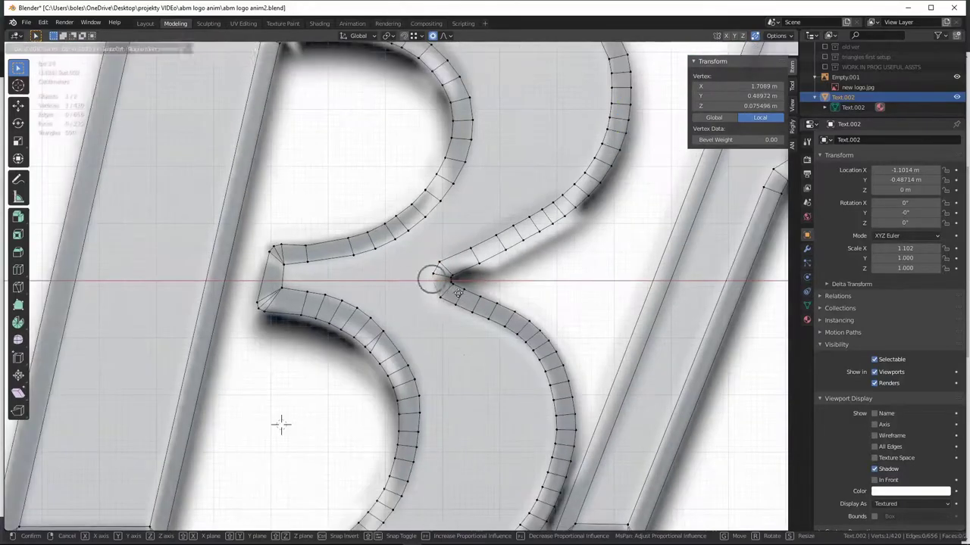
scroll(495, 281, "down", 3)
left_click(379, 78)
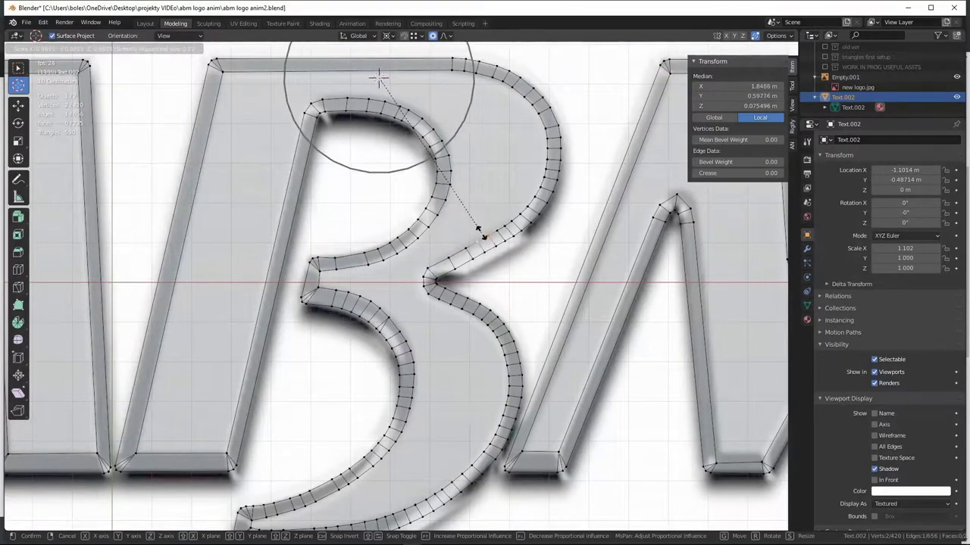
scroll(563, 244, "down", 5)
scroll(400, 455, "up", 5)
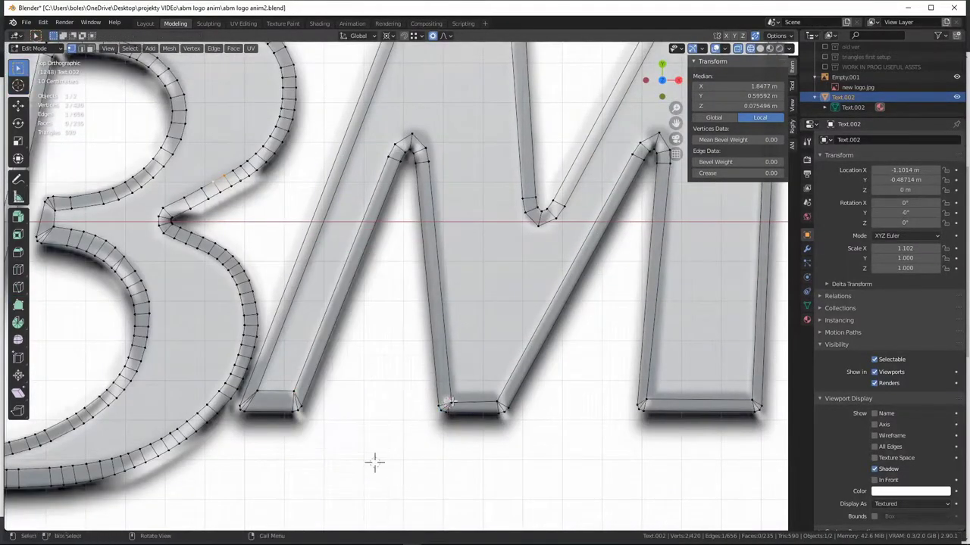
key("g")
key("y")
left_click(374, 462)
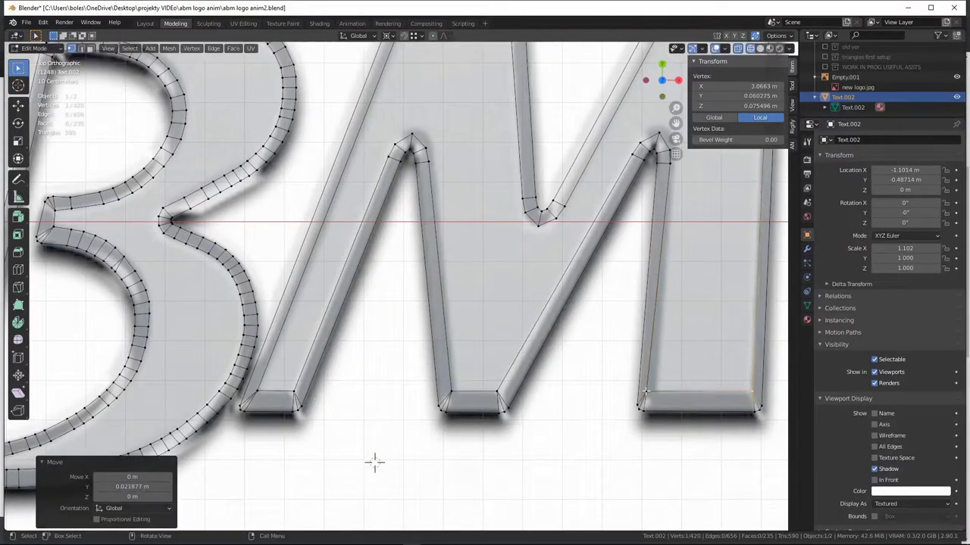
Move the vertex at the A/B bottom, then select all vertices in a perspective view.
scroll(389, 353, "down", 5)
scroll(745, 426, "up", 5)
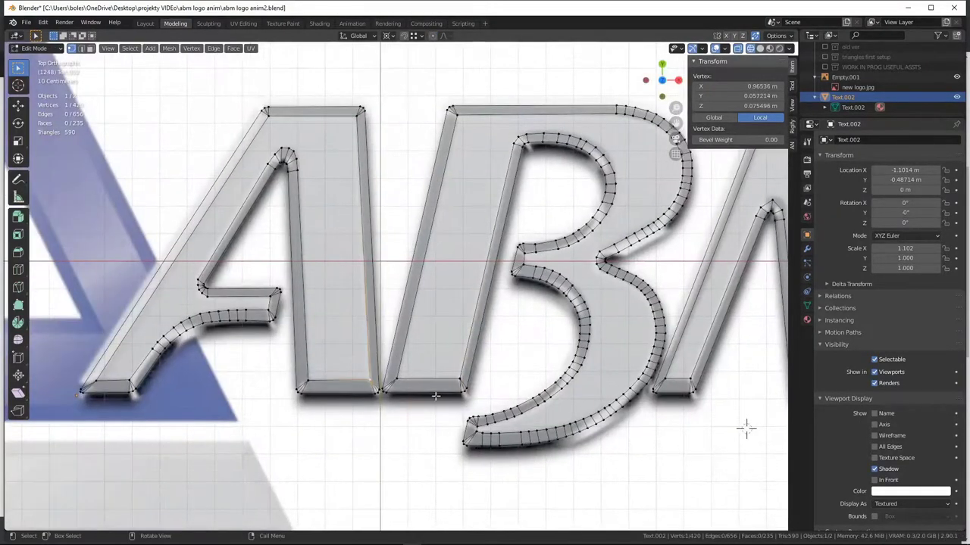
key("g")
left_click(746, 428)
scroll(568, 355, "down", 4)
mouse_move(568, 355)
middle_mouse_down()
mouse_move(303, 416)
mouse_move(483, 397)
mouse_move(424, 319)
middle_mouse_up()
key("a")
Remove the Bevel modifier and return to a top view of the BM letters.
left_click(806, 248)
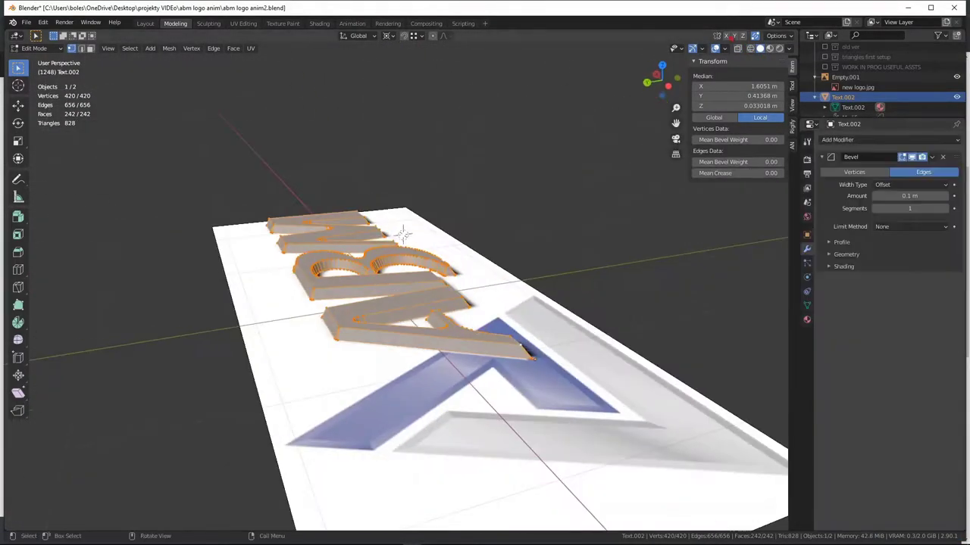
scroll(379, 318, "up", 4)
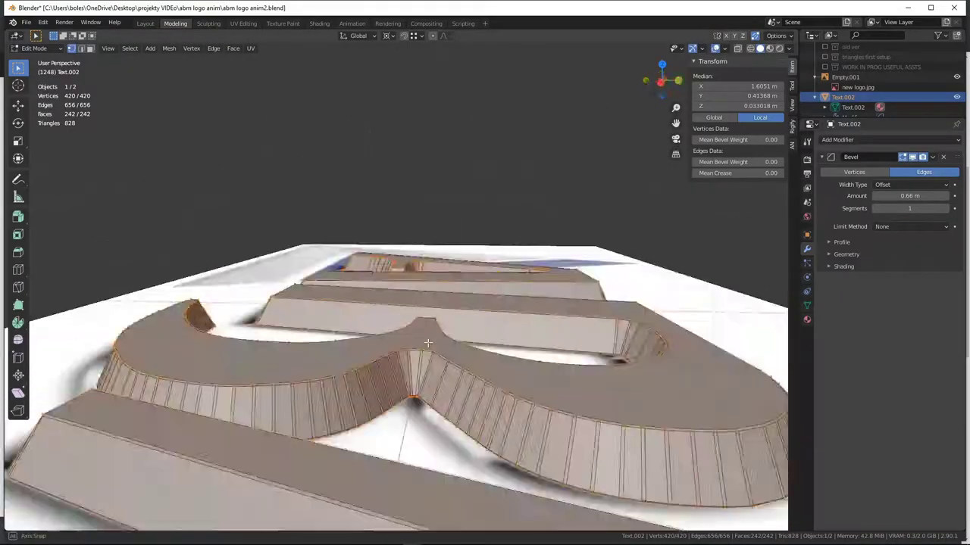
middle_click_drag(487, 346, 425, 454)
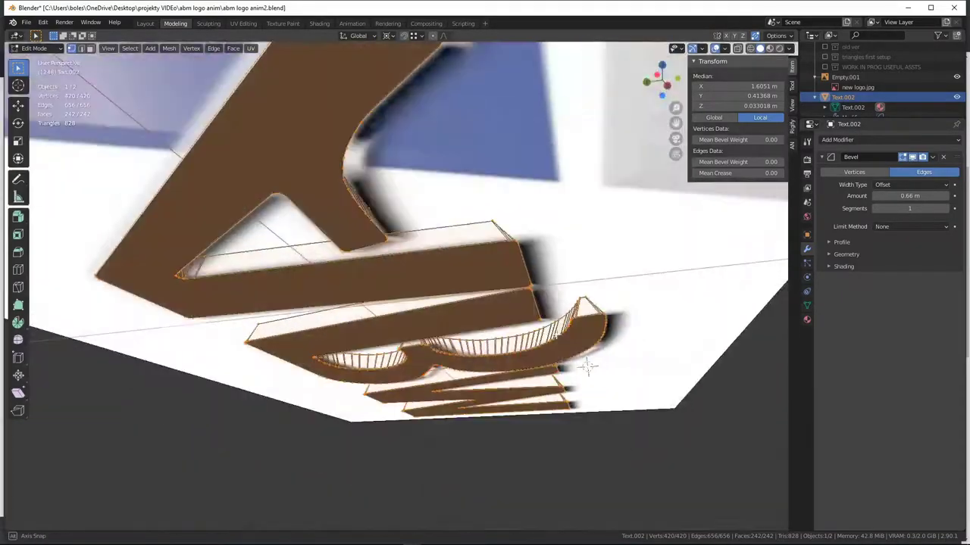
key("ctrl+z")
Round the M's left and right peaks by moving their peak vertices.
scroll(432, 523, "up", 3)
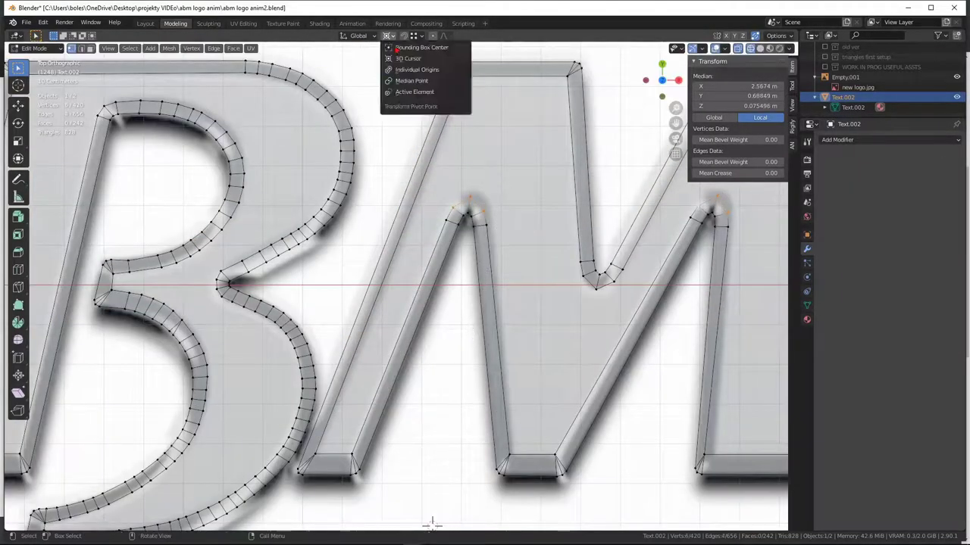
left_click(470, 199)
key("g")
left_click(531, 209)
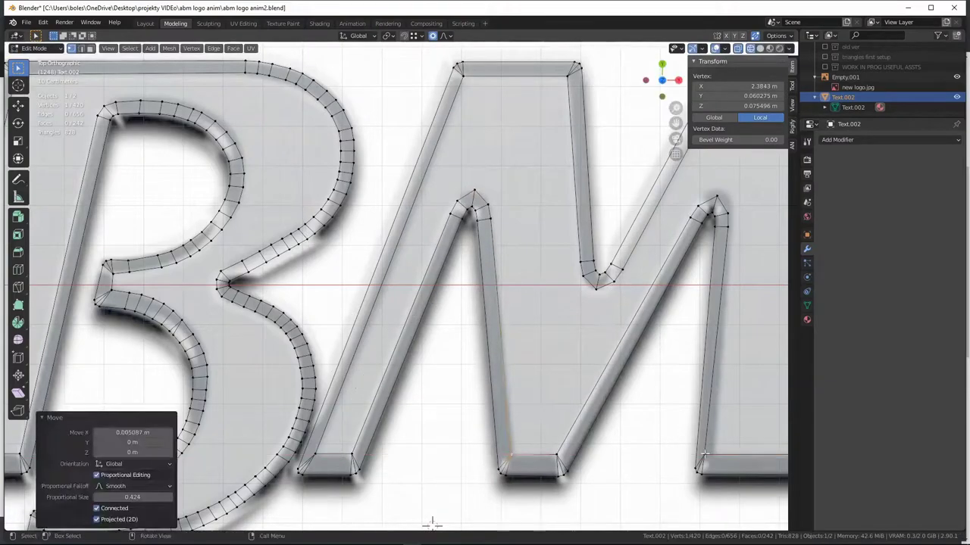
middle_click_drag(530, 209, 296, 197, "shift")
left_click(477, 199)
key("g")
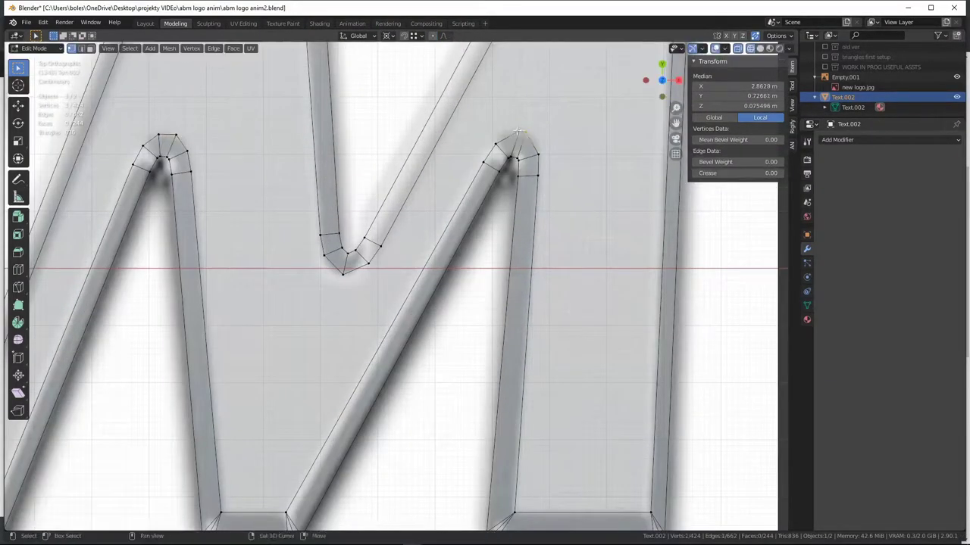
left_click_drag(518, 132, 517, 134)
scroll(517, 133, "up", 4)
scroll(376, 519, "down", 7)
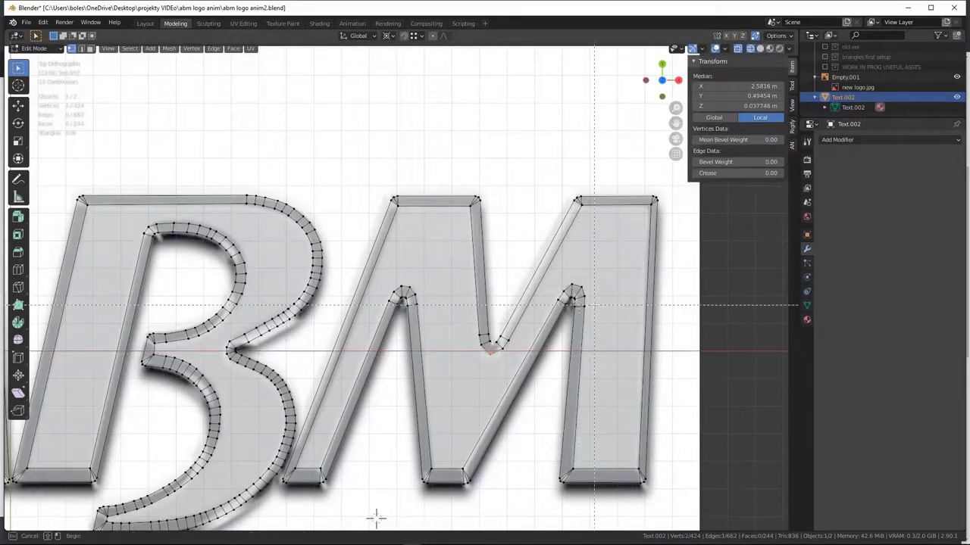
scroll(661, 450, "up", 6)
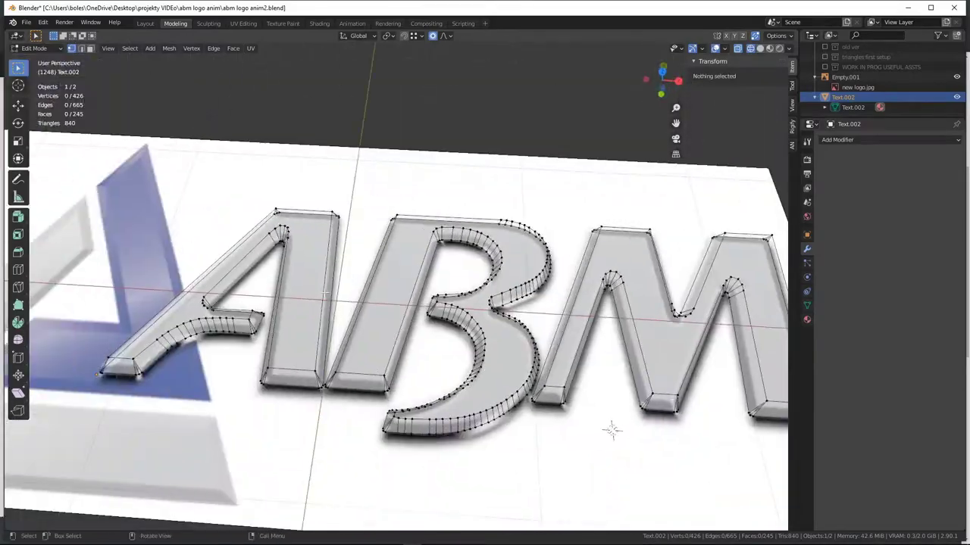
Finish the letter-edge bevel and flatten the bump along the B's lower edge.
key("KP_7")
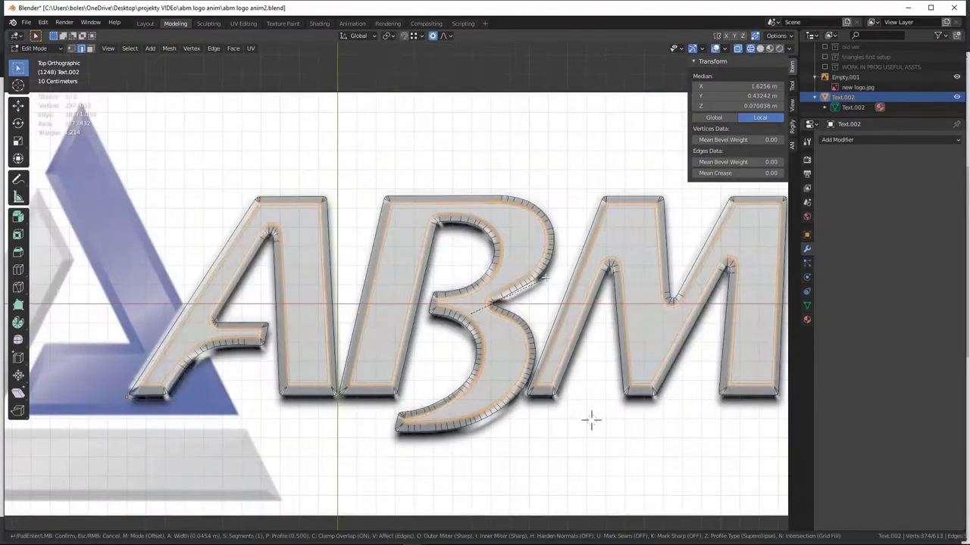
left_click(546, 278)
middle_click_drag(545, 278, 483, 409)
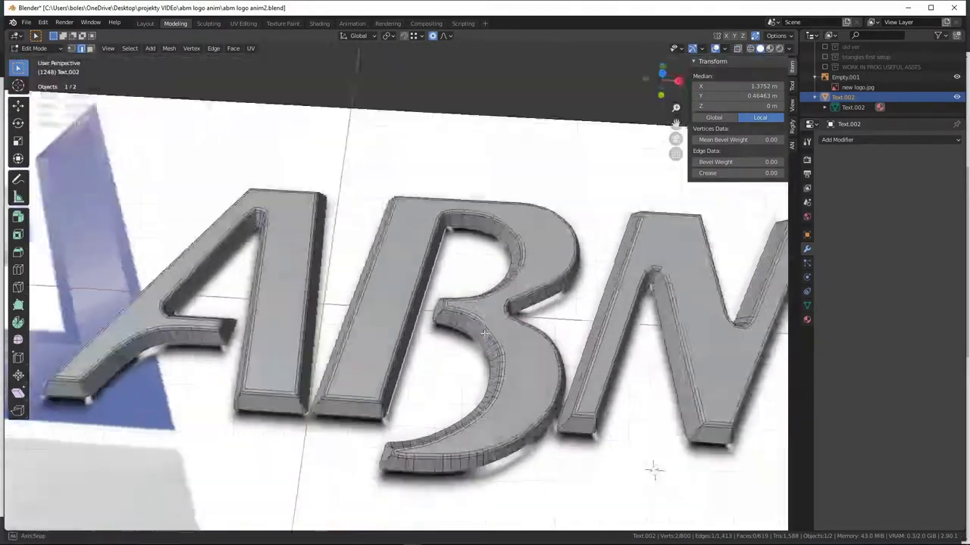
key("alt+a")
left_click(484, 410)
scroll(483, 409, "up", 5)
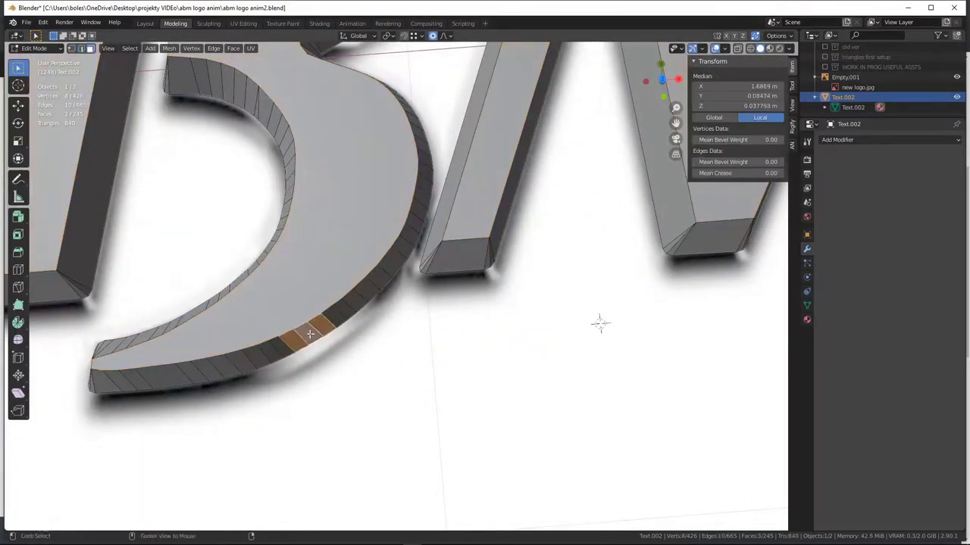
middle_click_drag(285, 308, 326, 281)
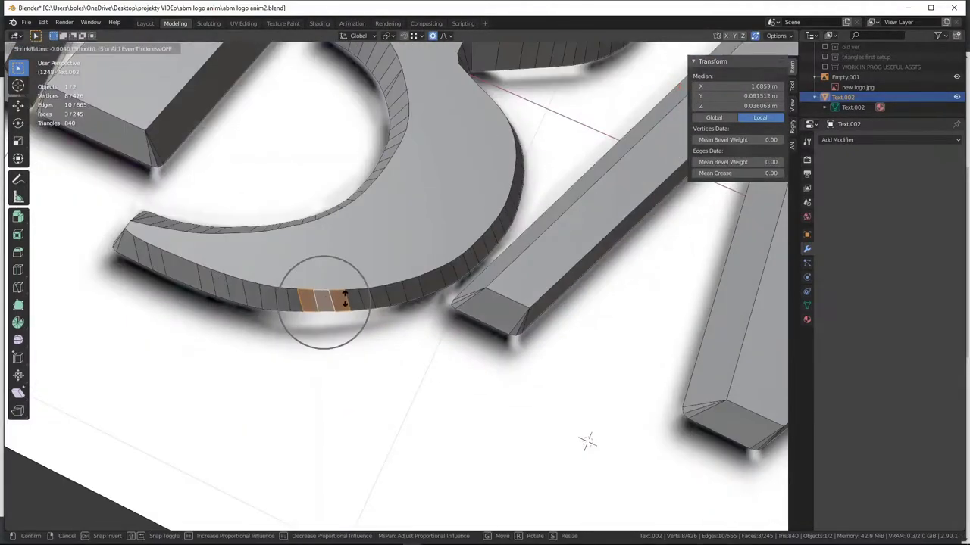
left_click(335, 219)
left_click(366, 250)
Proportionally shrink the B's middle notch and smooth its upper curve.
middle_click_drag(366, 250, 658, 502)
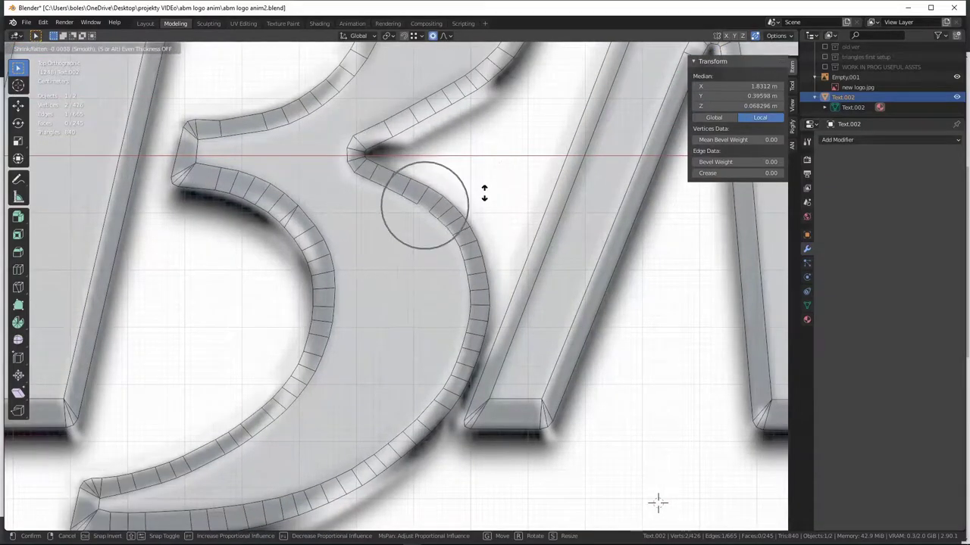
left_click(484, 192)
scroll(549, 154, "up", 3)
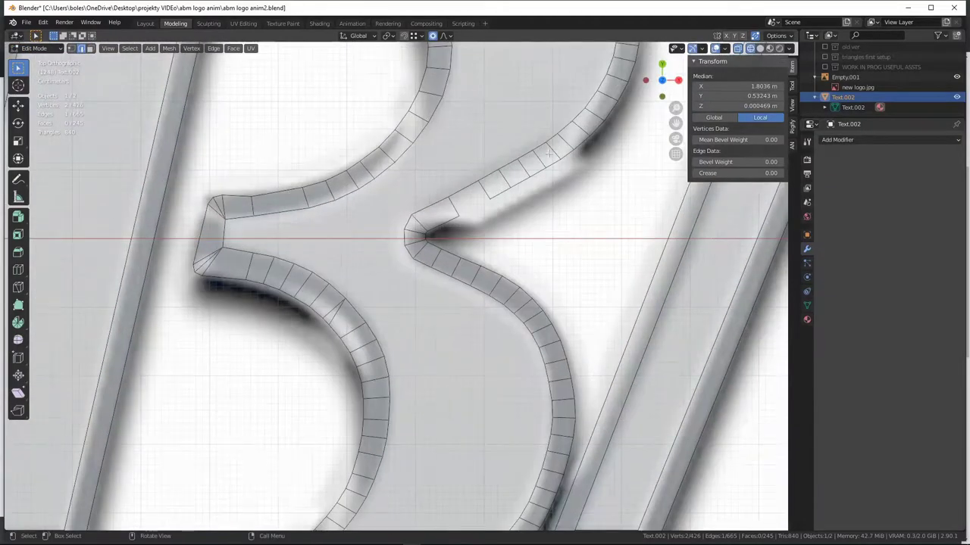
left_click(533, 208)
middle_click_drag(533, 208, 582, 199, "shift")
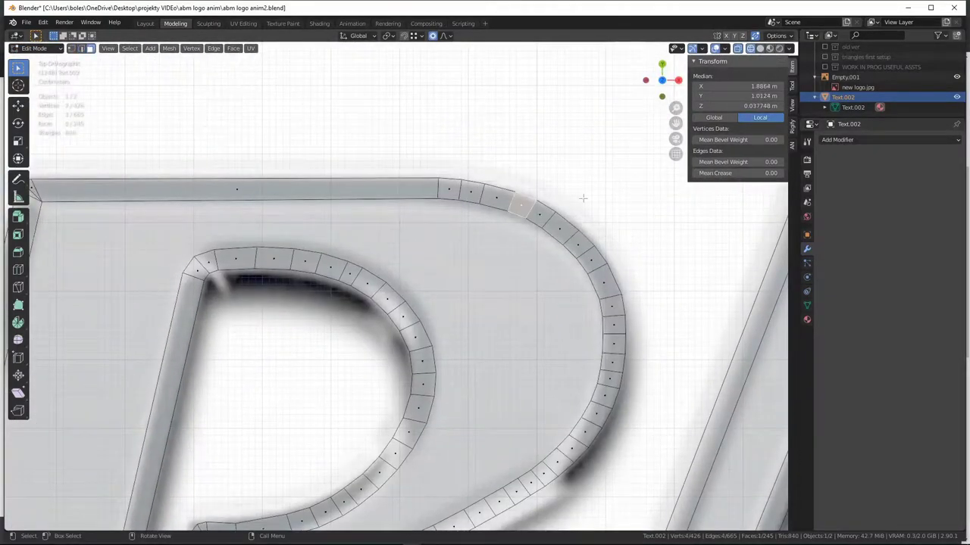
left_click(612, 237)
middle_click_drag(612, 237, 637, 190, "shift")
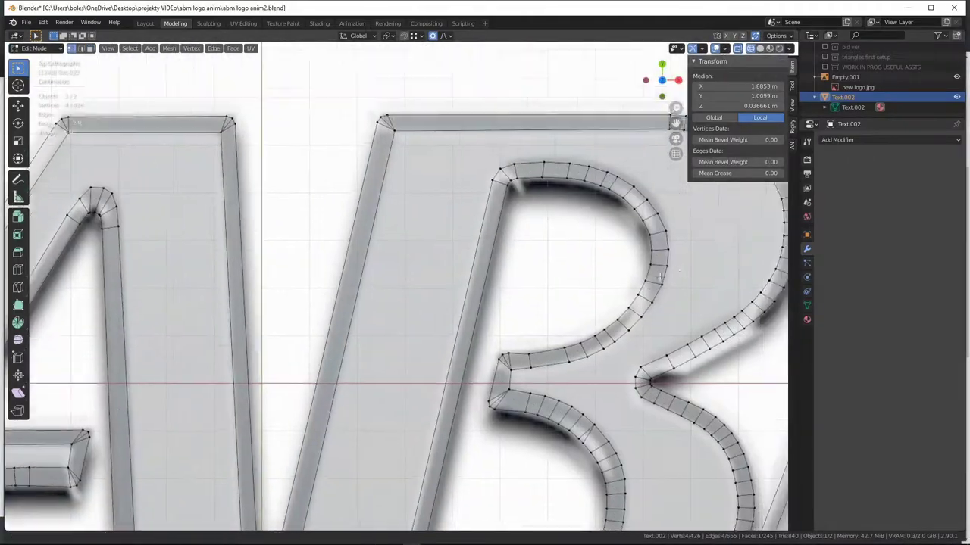
key("g")
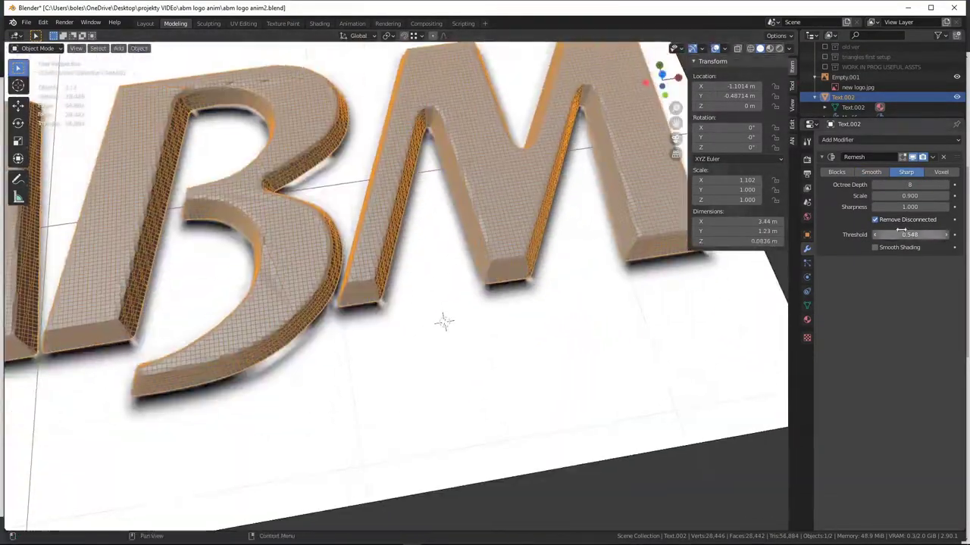
Enter 0.990 as the Remesh scale.
key("Return")
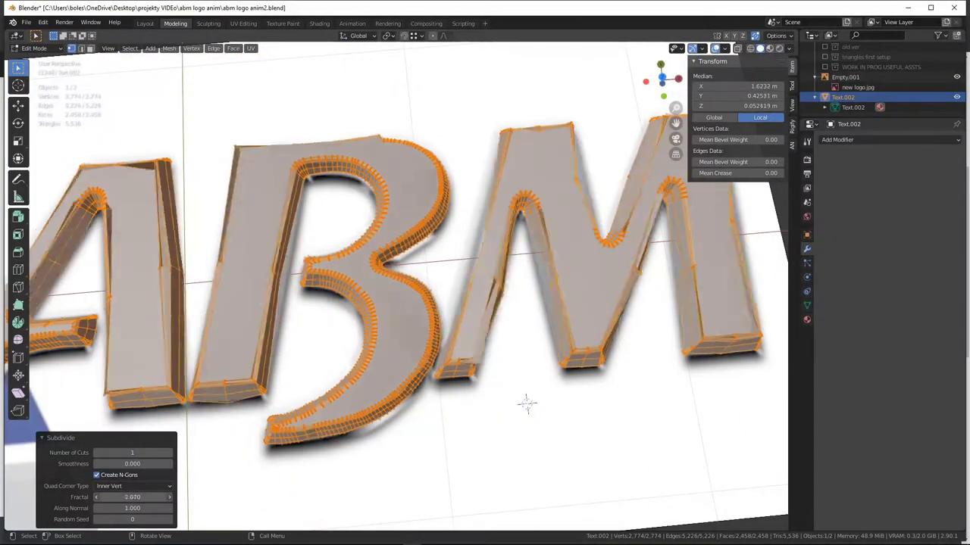
Zero the subdivision offset, then use Undo History to revert to before the remesh.
left_click_drag(140, 507, 133, 507)
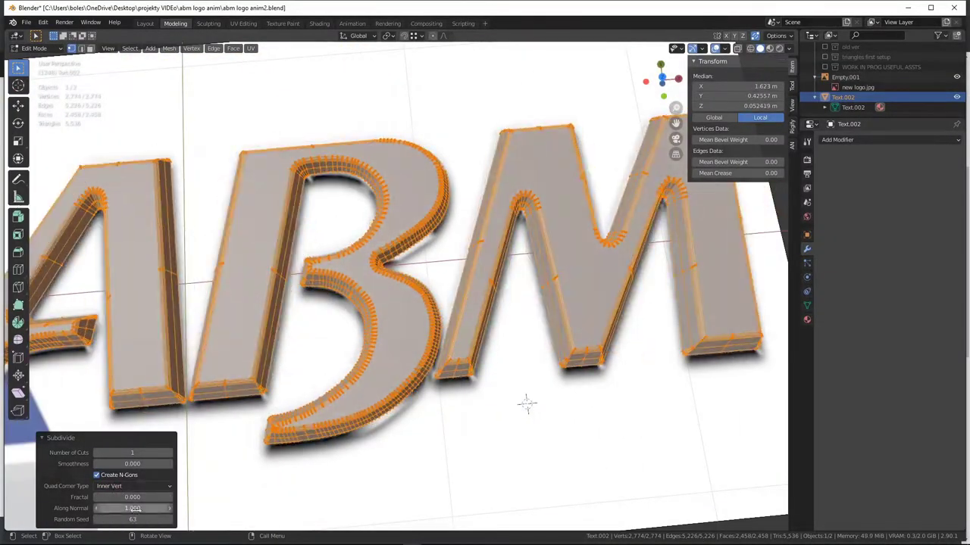
left_click(724, 48)
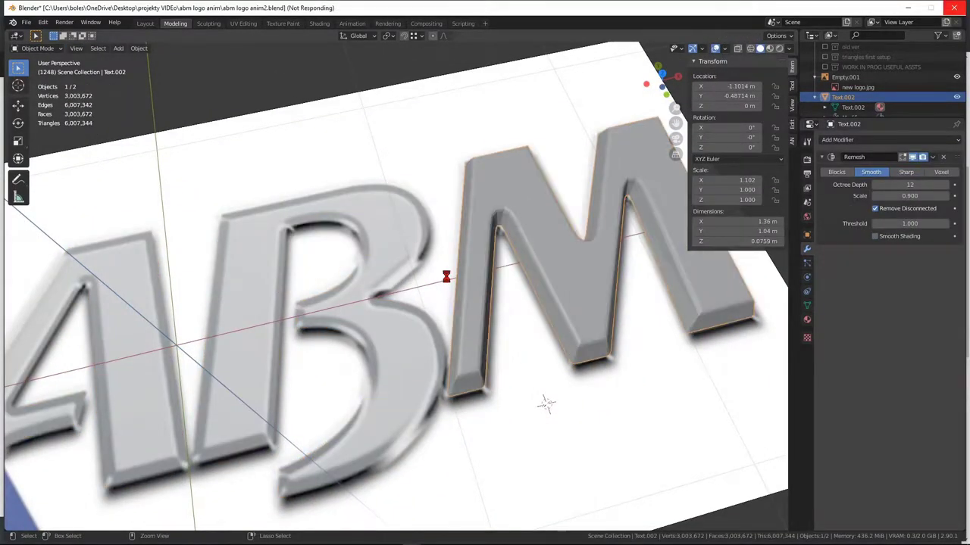
left_click(43, 22)
left_click(30, 269)
left_click(43, 22)
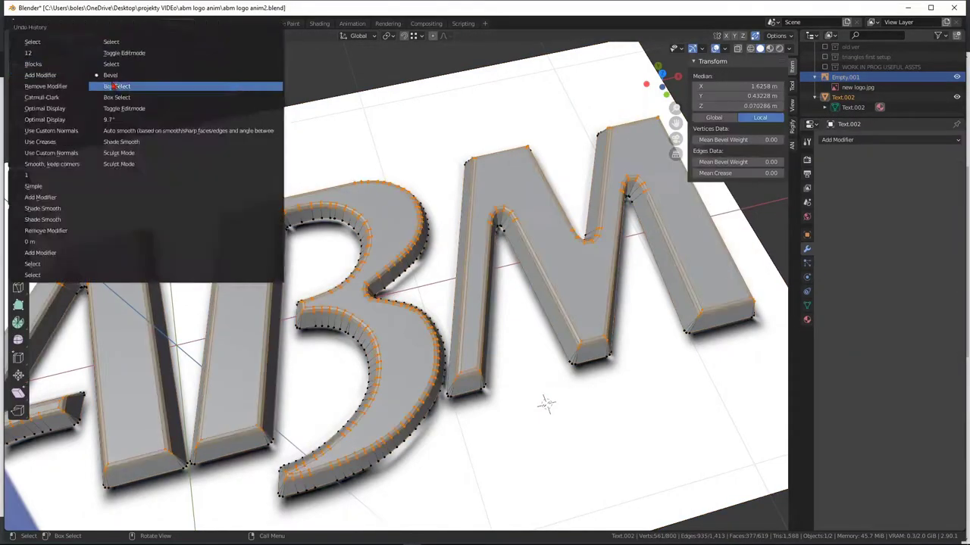
left_click(115, 87)
Bevel the outline edges with 5 segments and inspect the rounded edge.
key("ctrl+b")
left_click(385, 240)
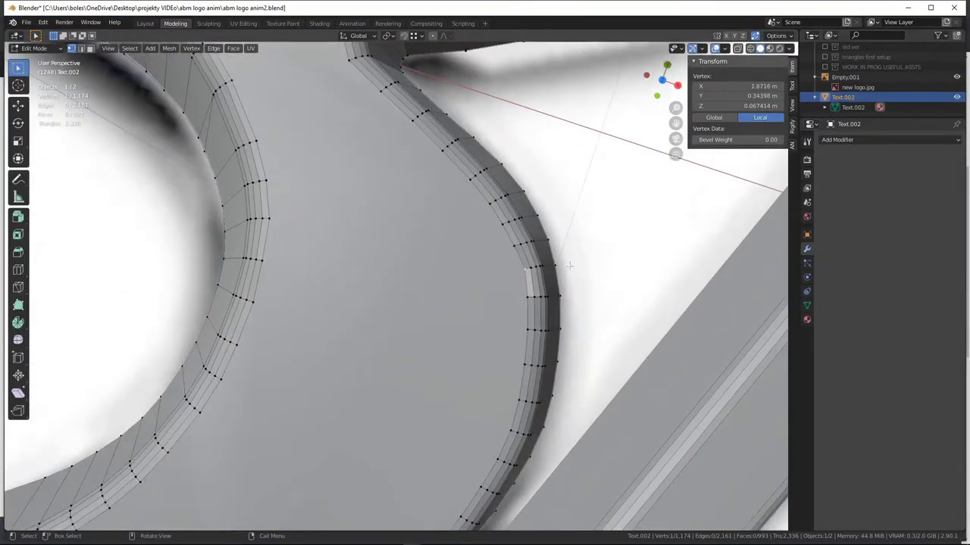
mouse_move(569, 265)
middle_mouse_down()
mouse_move(496, 329)
mouse_move(450, 303)
mouse_move(591, 383)
mouse_move(466, 403)
mouse_move(520, 270)
mouse_move(519, 245)
middle_mouse_up()
Try moving a beveled-edge vertex, undo and redo the bevel, and clear the selection.
key("g")
key("z")
left_click(450, 303)
key("ctrl+z")
key("ctrl+z")
key("ctrl+shift+z")
scroll(457, 362, "up", 5)
left_click(458, 362)
scroll(457, 362, "down", 10)
middle_click_drag(523, 283, 710, 306)
left_click(710, 306)
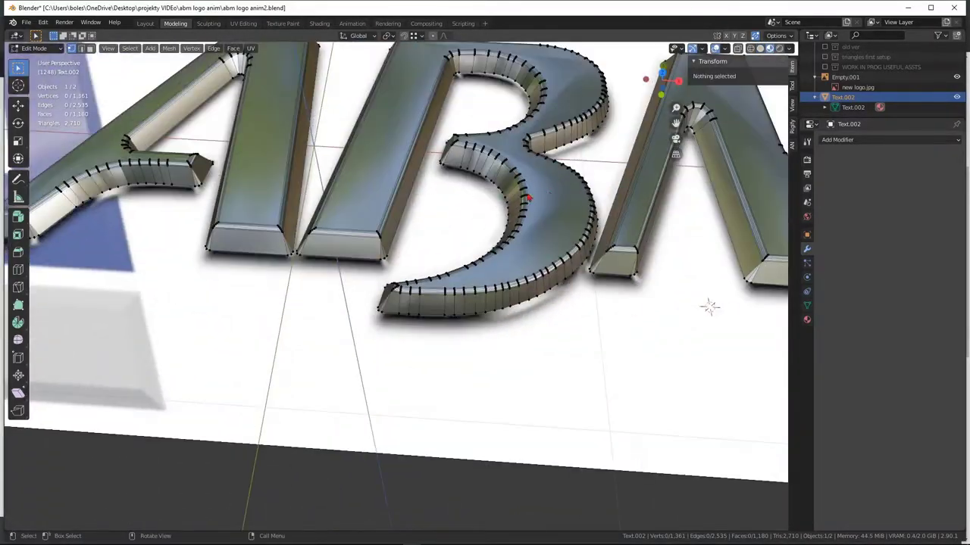
Leave Edit Mode and select the ABM letters object.
right_click(530, 296)
mouse_move(549, 204)
middle_mouse_down()
mouse_move(530, 296)
mouse_move(494, 368)
middle_mouse_up()
key("Tab")
right_click(424, 341)
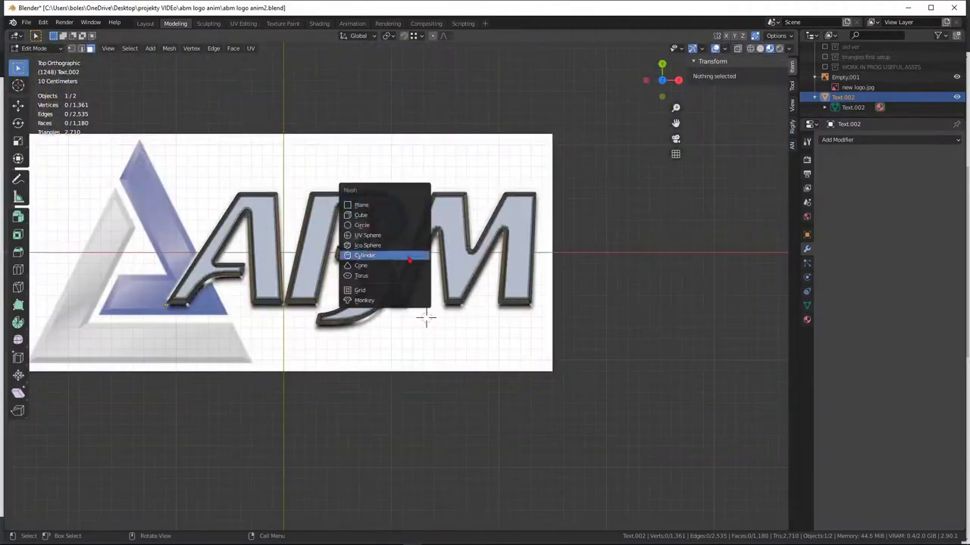
scroll(424, 389, "up", 5)
middle_click_drag(424, 389, 530, 303)
left_click(843, 97)
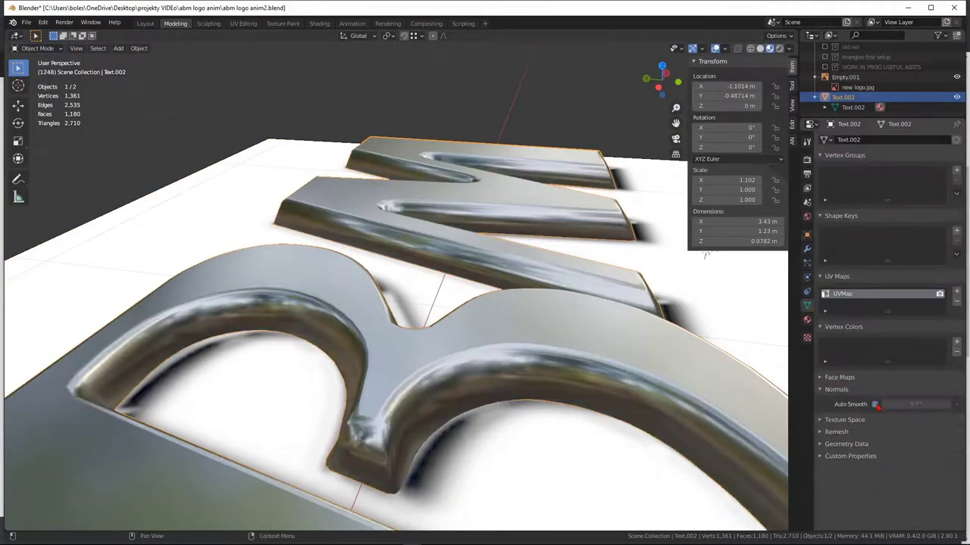
Enable Auto Smooth on the ABM letters and add the reference image to the selection.
left_click(807, 305)
mouse_move(530, 379)
middle_mouse_down()
mouse_move(571, 450)
mouse_move(485, 325)
middle_mouse_up()
scroll(424, 318, "down", 8)
left_click(844, 76, "ctrl")
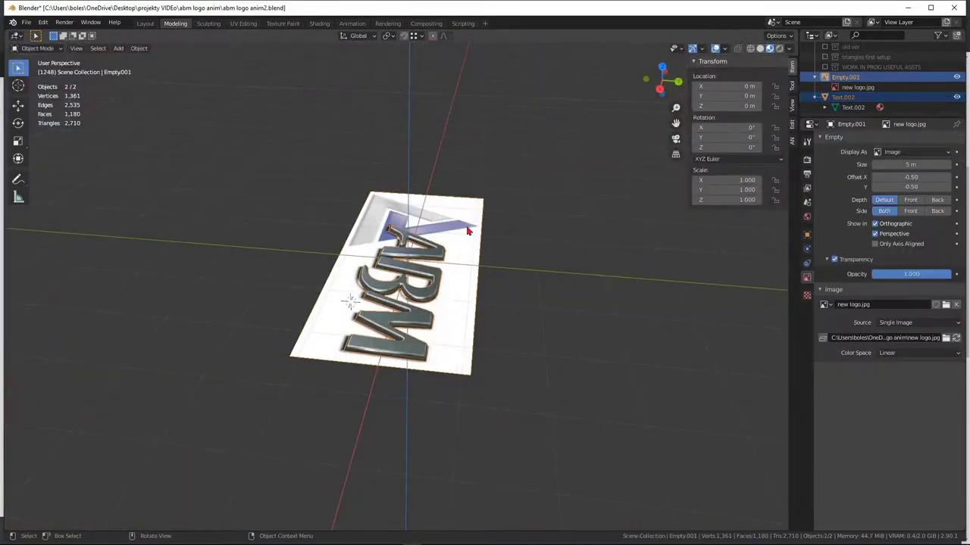
right_click(523, 376)
left_click(597, 431)
left_click(139, 48)
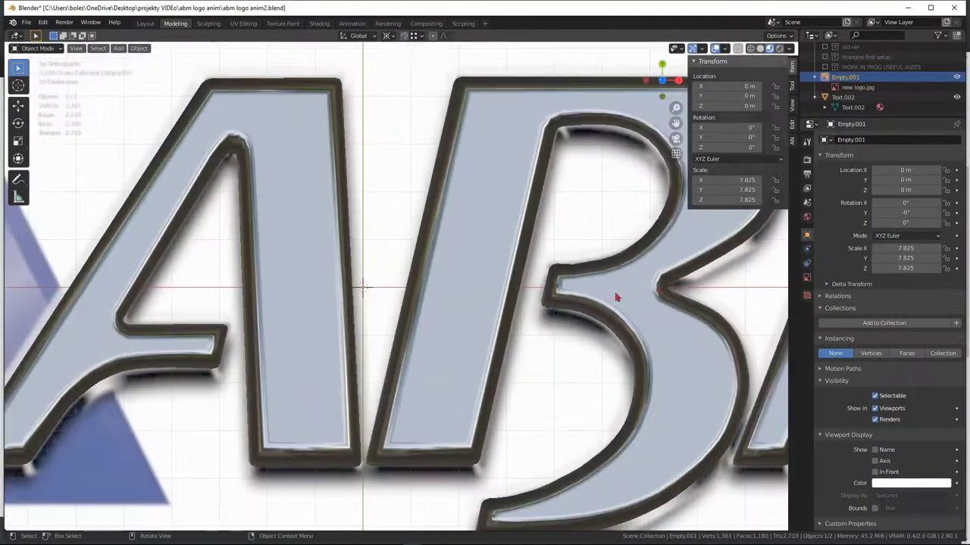
Enter Edit Mode on the ABM letters and select inner-corner edges of similar length.
left_click(616, 298)
key("Tab")
scroll(388, 269, "up", 3)
left_click(475, 262, "ctrl")
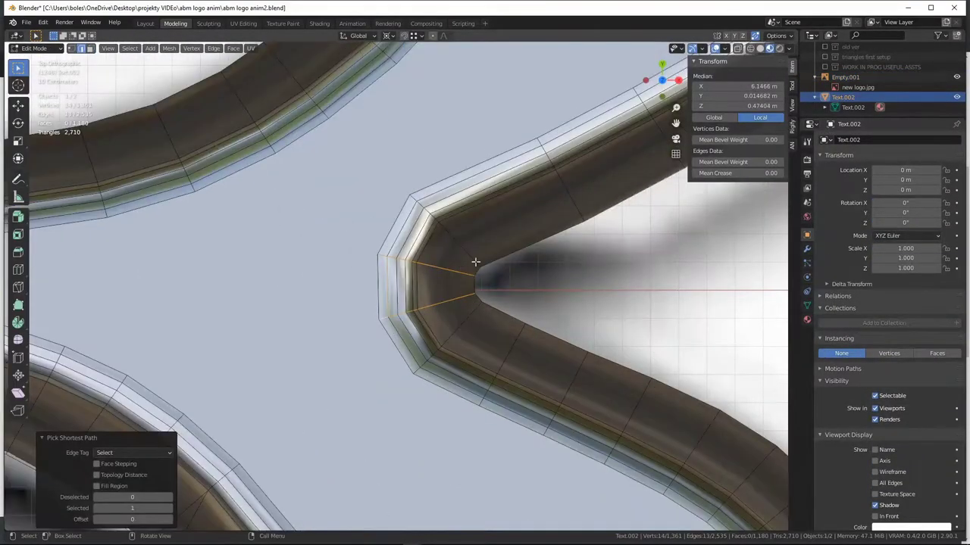
left_click(427, 206)
left_click(130, 47)
left_click(250, 167)
Add similar-direction edges at a 0.36 threshold and confirm the bevel on the corner edges.
scroll(460, 275, "down", 3)
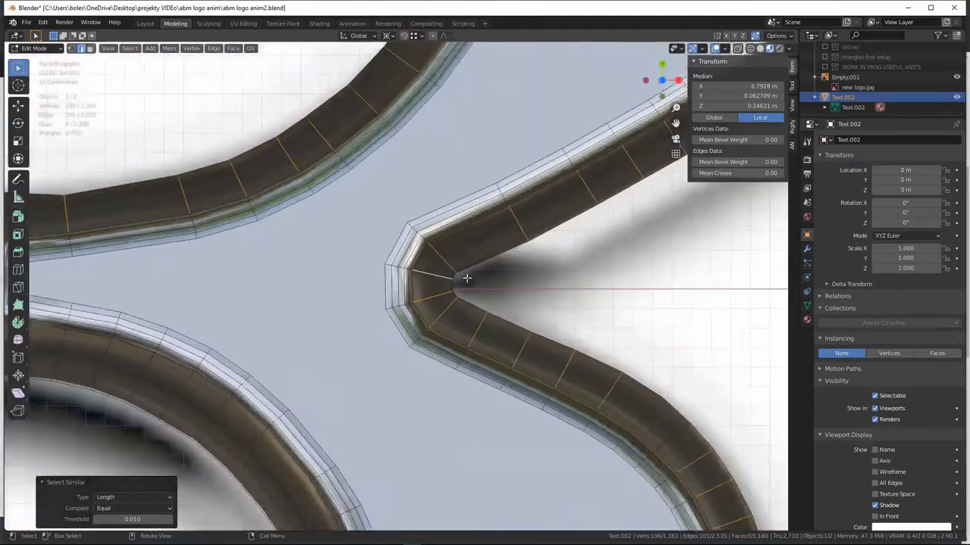
scroll(460, 275, "down", 2)
left_click(130, 48)
scroll(424, 288, "up", 3)
scroll(424, 288, "up", 2)
left_click(129, 48)
left_click(299, 156)
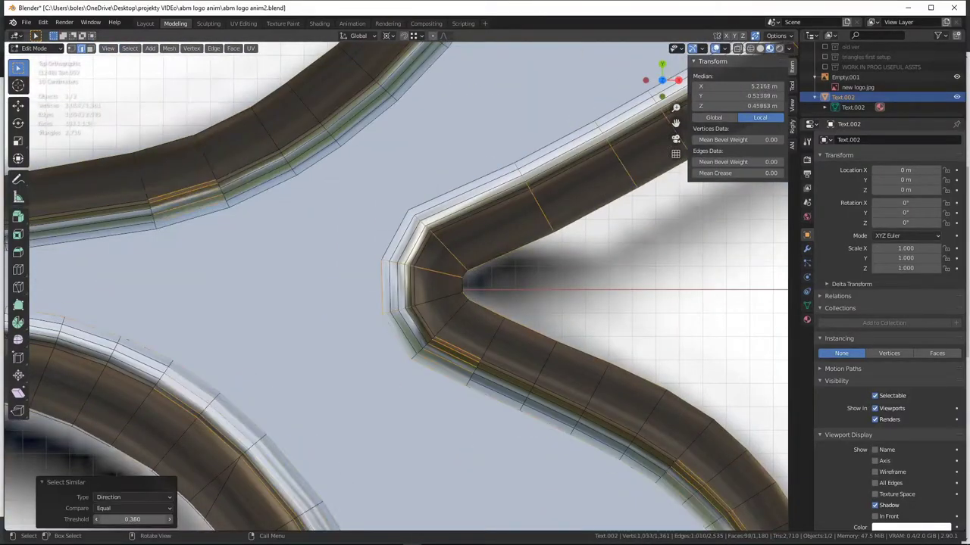
mouse_move(133, 519)
left_mouse_down()
mouse_move(171, 519)
mouse_move(136, 519)
left_mouse_up()
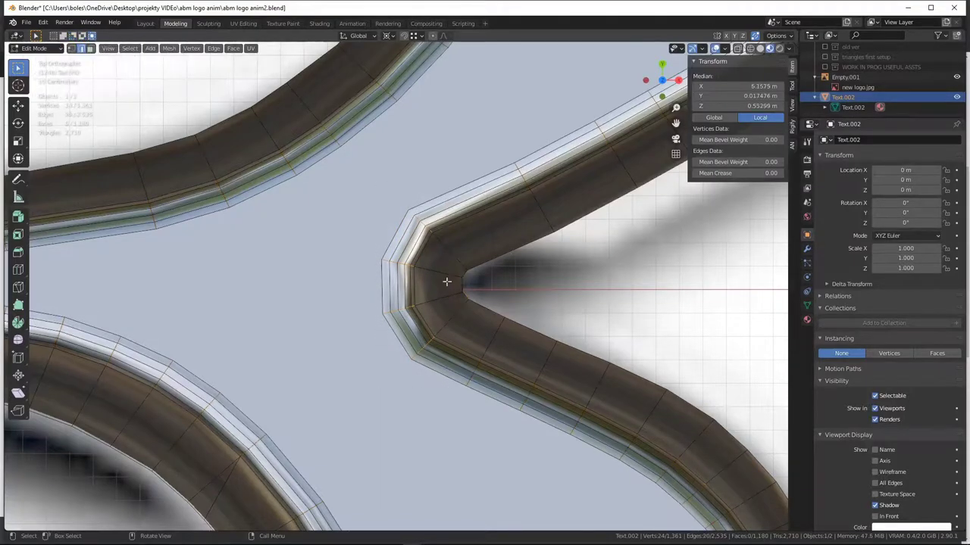
left_click(517, 118)
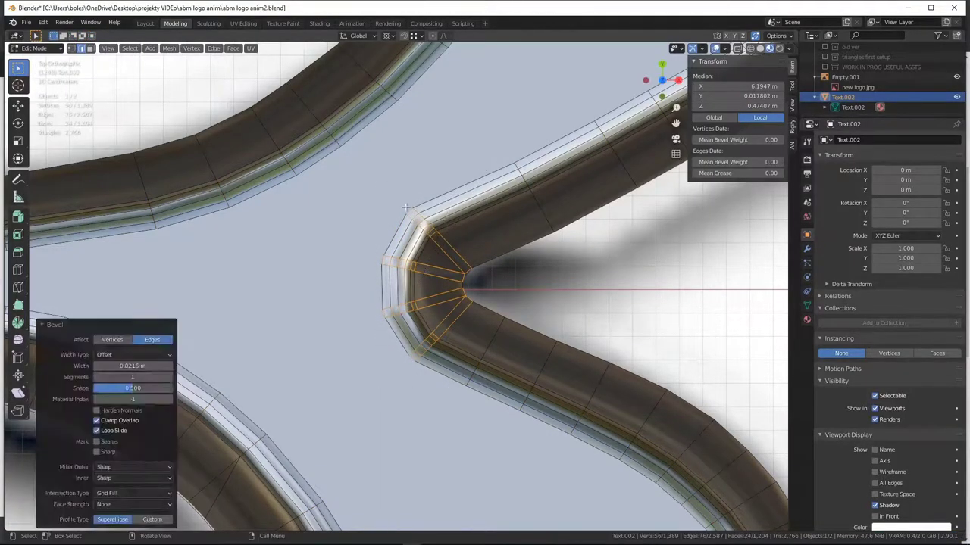
Set a rotation pivot, add another corner edge, and rotate the corner edges slightly.
scroll(444, 216, "up", 2)
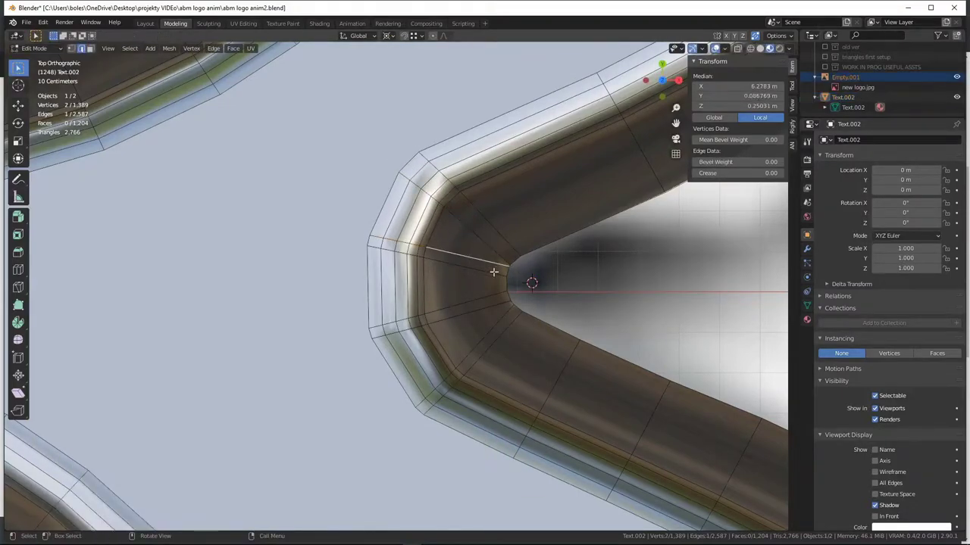
left_click(18, 122)
left_click(389, 35)
left_click(424, 94)
left_click(512, 267, "shift")
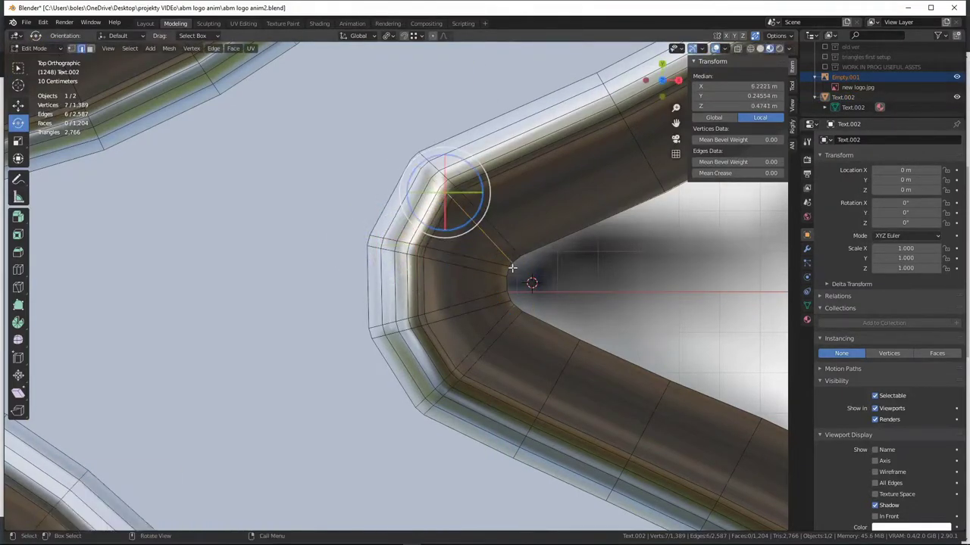
left_click_drag(469, 263, 467, 271)
left_click(388, 36)
Rotate a bevel-corner edge about 11° to horizontal and select the upper diagonal edge.
key("w")
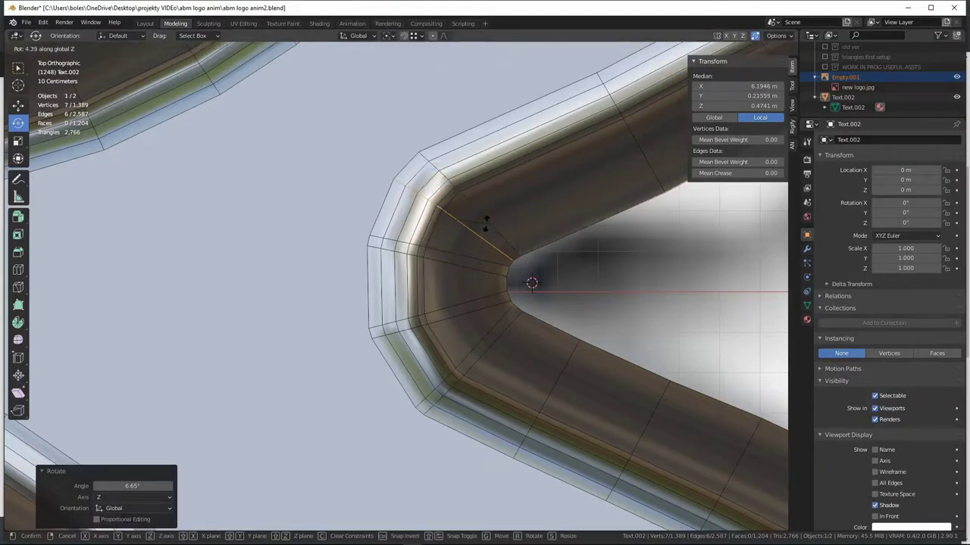
left_click(394, 250)
key("r")
left_click(434, 322)
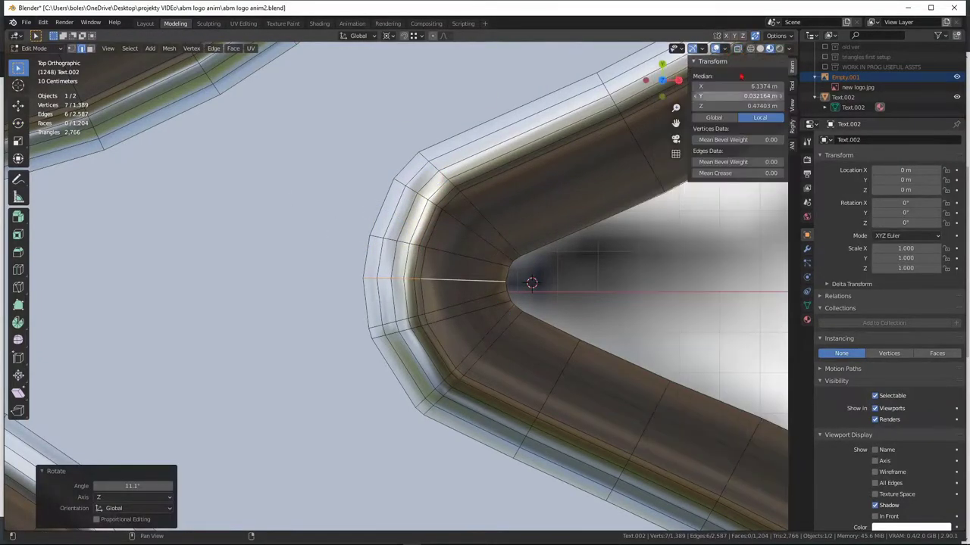
left_click(488, 222, "ctrl")
Rotate the stray edge onto the corner's lower diagonal and select the two meeting edges.
key("r")
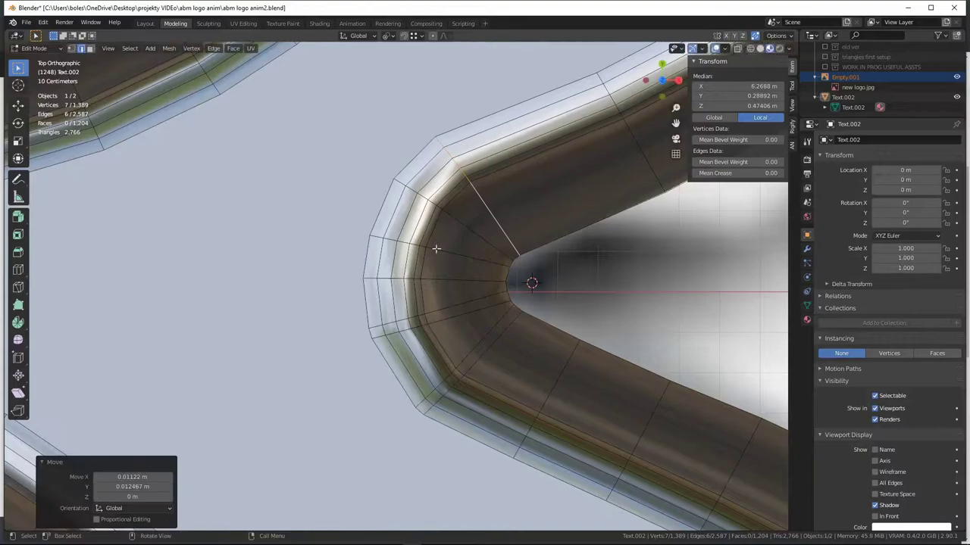
key("r")
left_click(476, 313)
key("g")
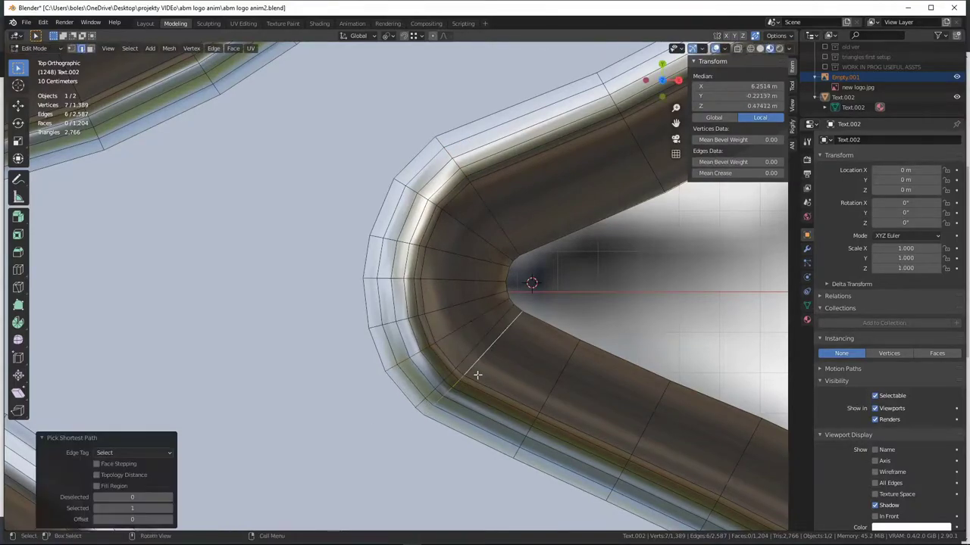
left_click(500, 334)
left_click(538, 411, "shift")
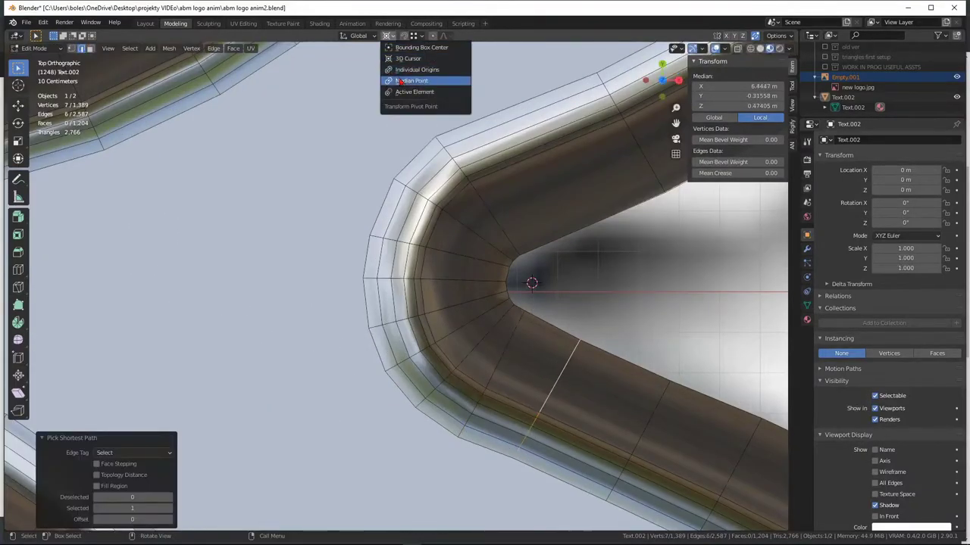
Lower a stray vertex on the letter edge slightly along the Z axis.
right_click(544, 380)
middle_click_drag(544, 380, 375, 296)
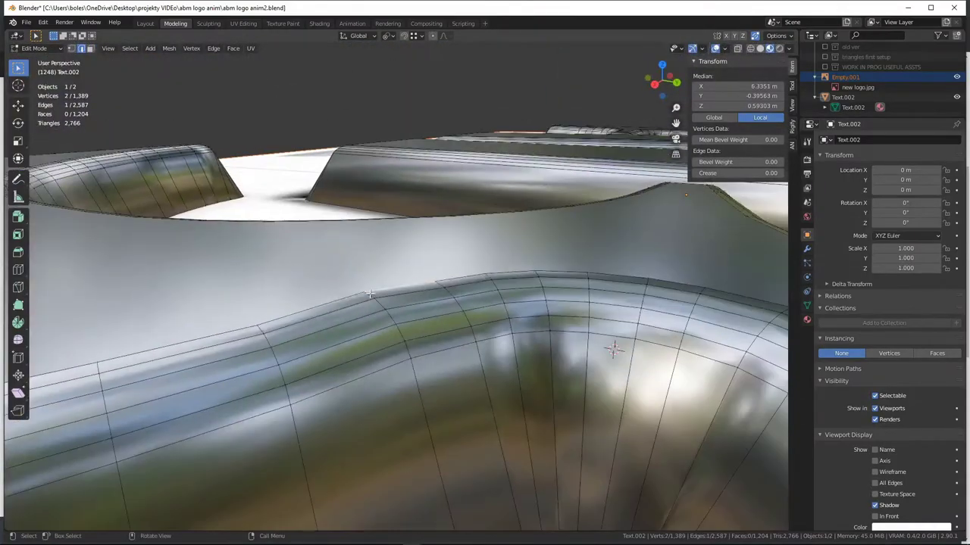
left_click(374, 295)
key("g")
key("z")
left_click(407, 343)
Bevel the edge loops across the sharp inner corner with 3-segment percent bevels.
scroll(407, 343, "down", 5)
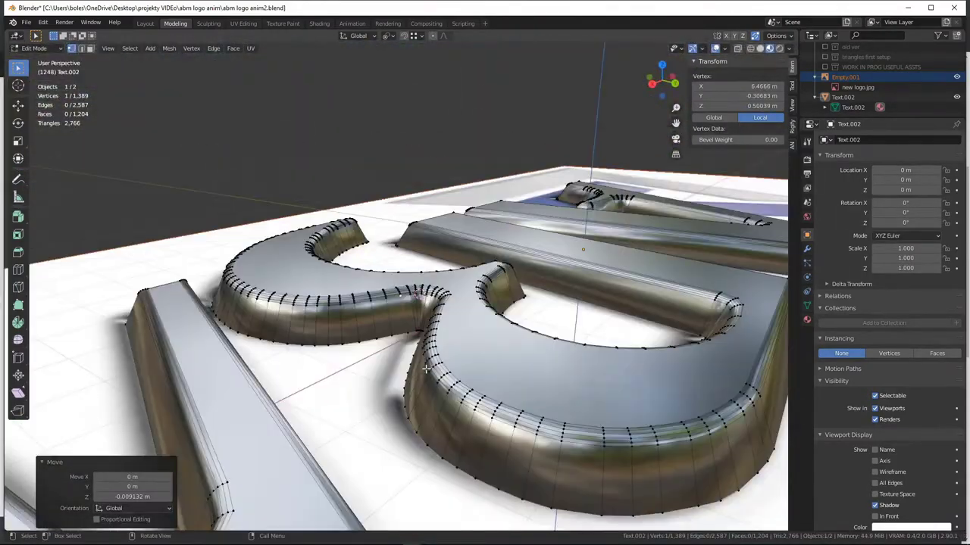
key("KP_7")
key("Tab")
scroll(689, 161, "down", 4)
middle_click_drag(427, 329, 522, 231)
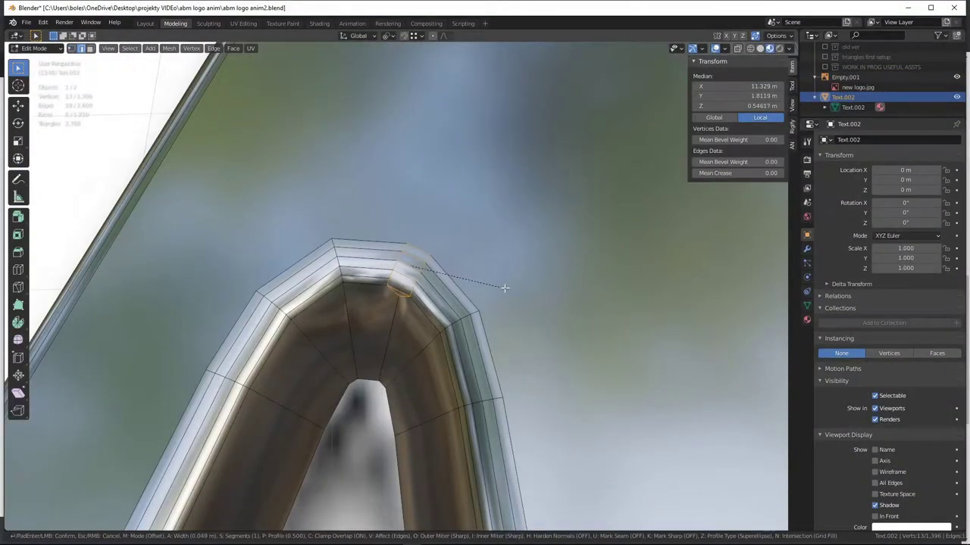
key("Escape")
middle_click_drag(504, 288, 485, 326)
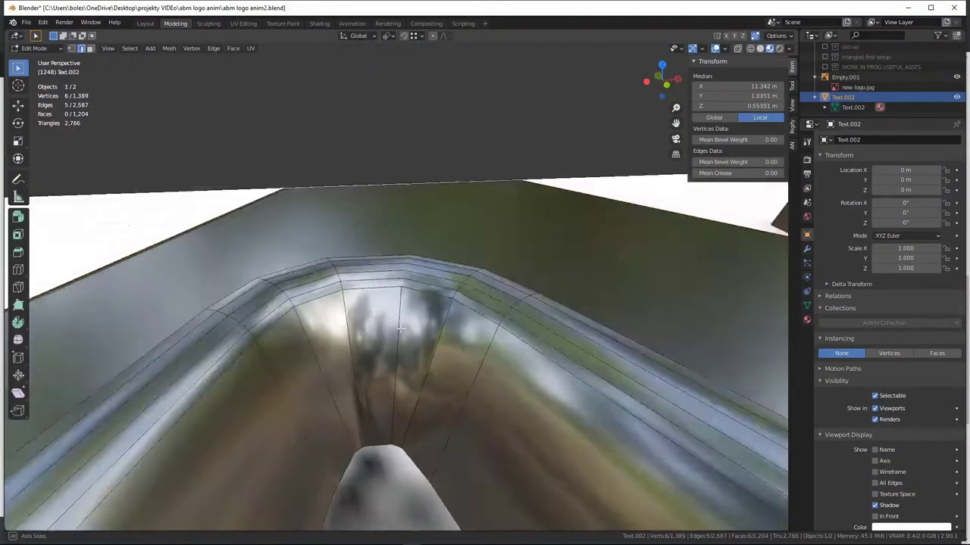
key("ctrl+b")
left_click(409, 311)
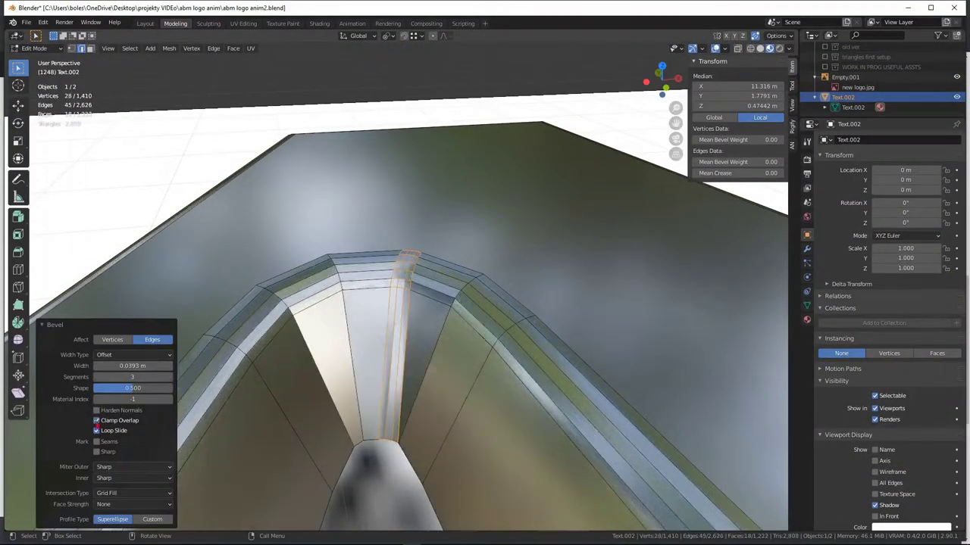
left_click(410, 325, "alt")
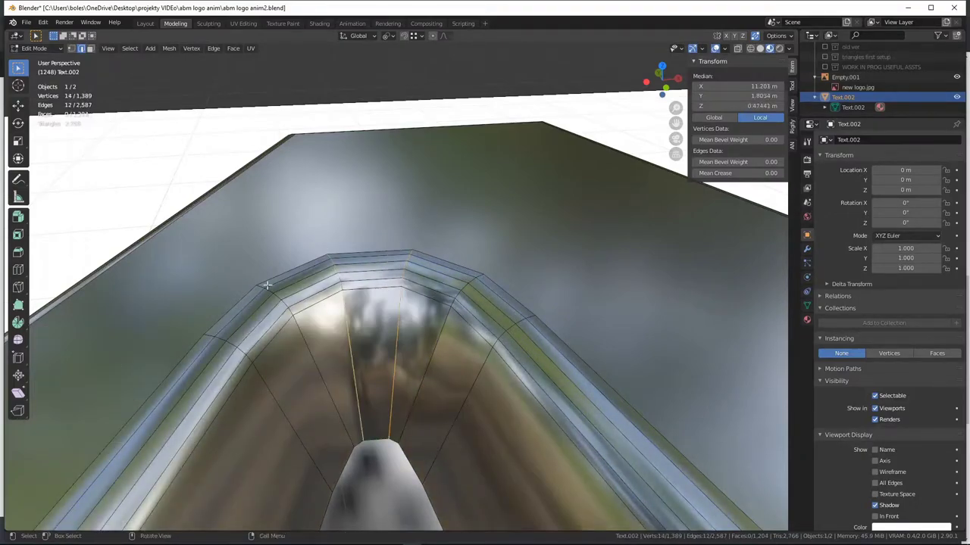
key("ctrl+b")
left_click(459, 293)
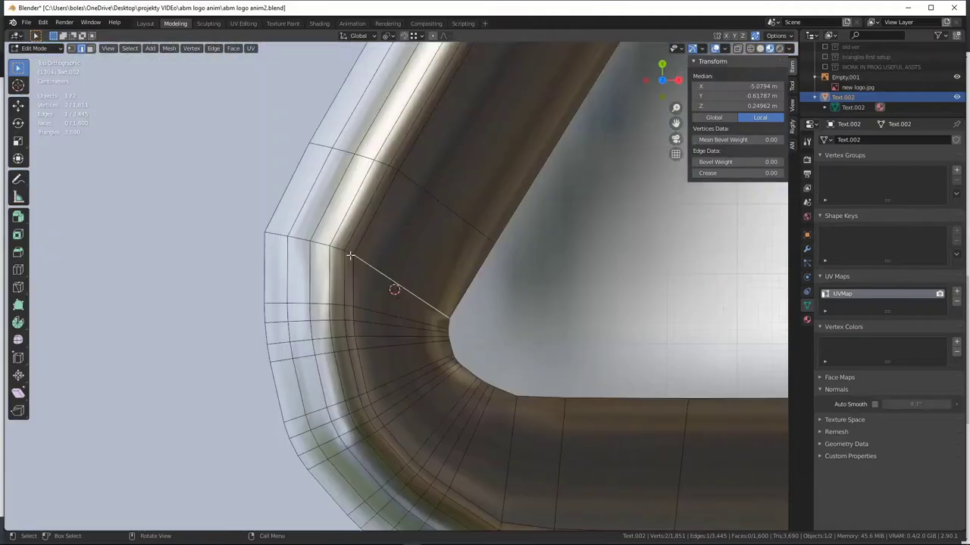
Rotate the shortest edge path across the A's corner, pivoting around individual elements.
middle_click_drag(350, 256, 399, 278)
key("r")
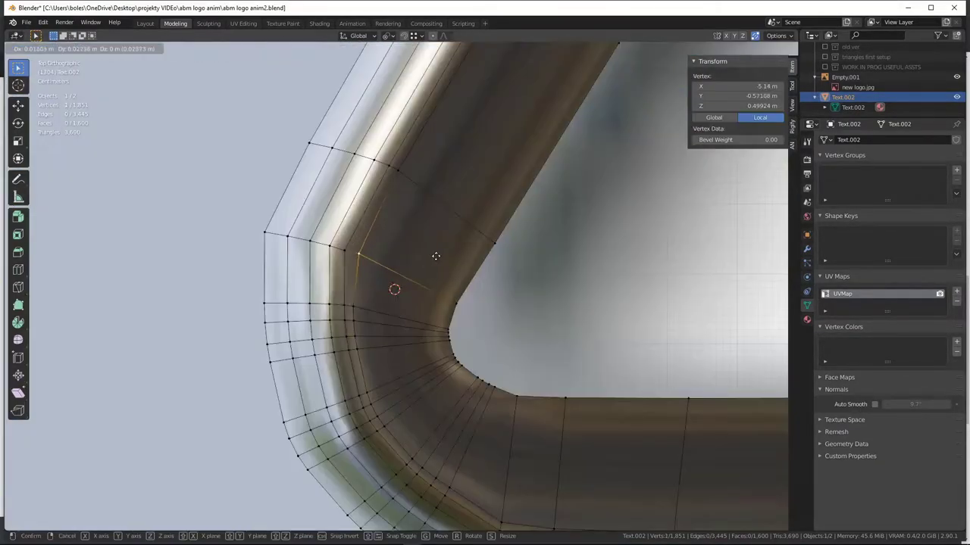
left_click(271, 237, "ctrl")
key("r")
left_click(366, 257)
key("KP_Decimal")
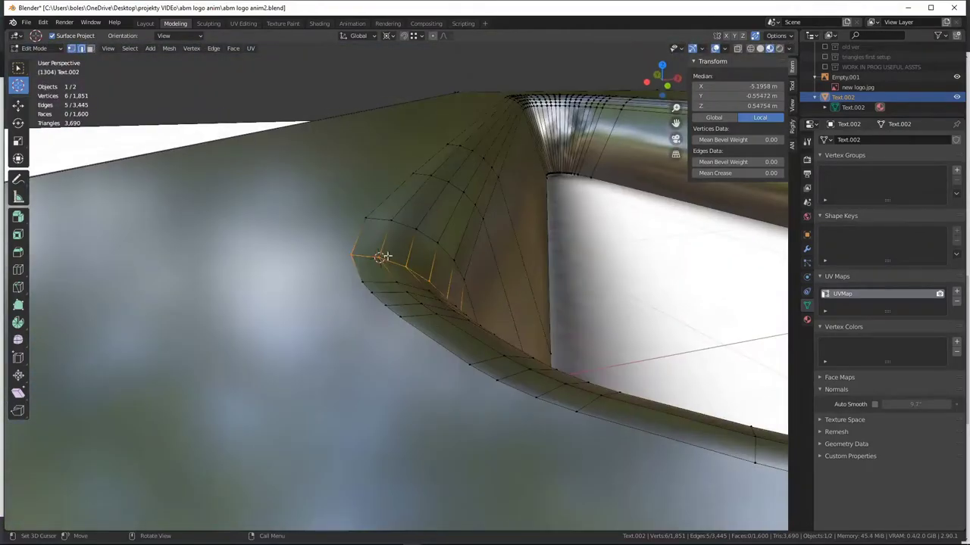
left_click(387, 36)
Nudge a corner vertex vertically and slide an edge along the corner's loop.
key("g")
key("z")
left_click(465, 317)
key("KP_7")
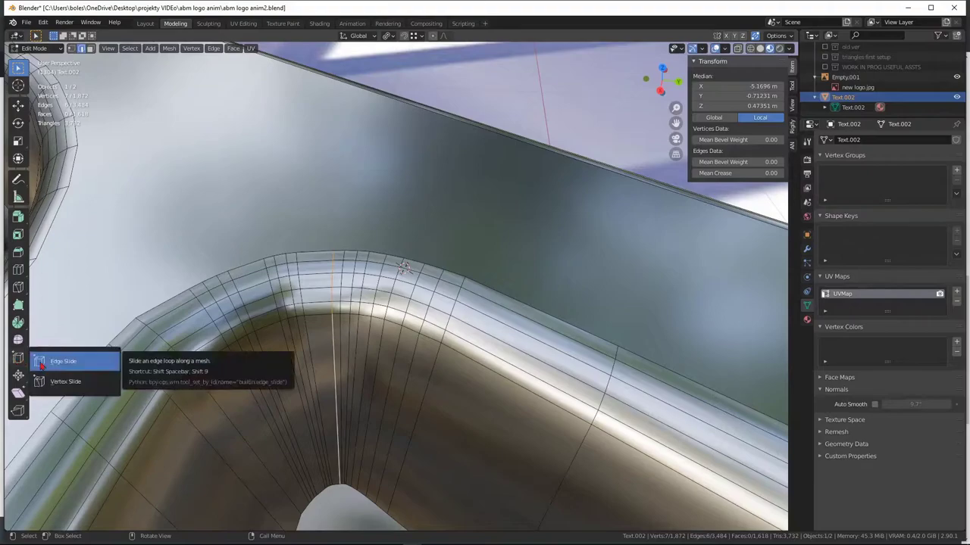
left_click(39, 365)
middle_click_drag(326, 322, 343, 328)
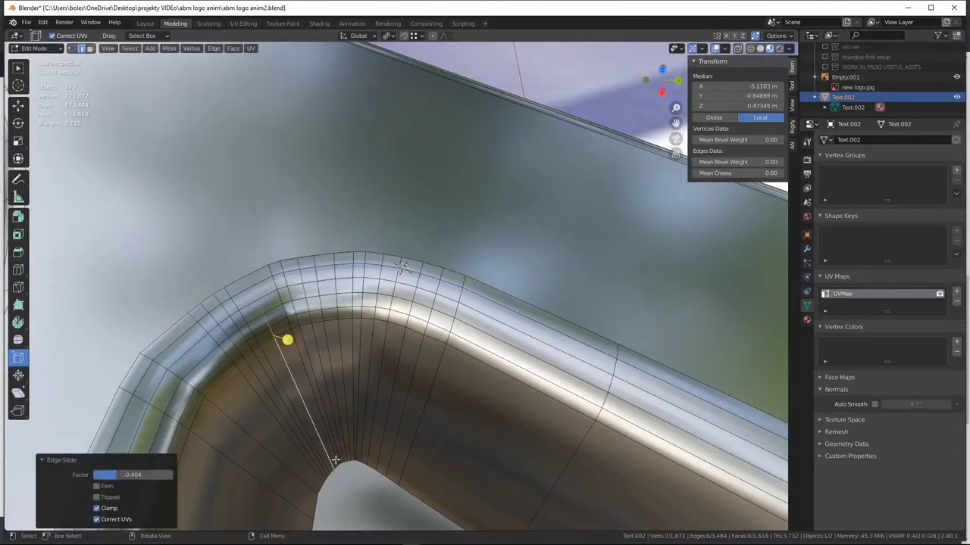
Align the view to the thin face and scale the corner edge with smooth proportional falloff.
key("shift+space")
key("space")
key("KP_7")
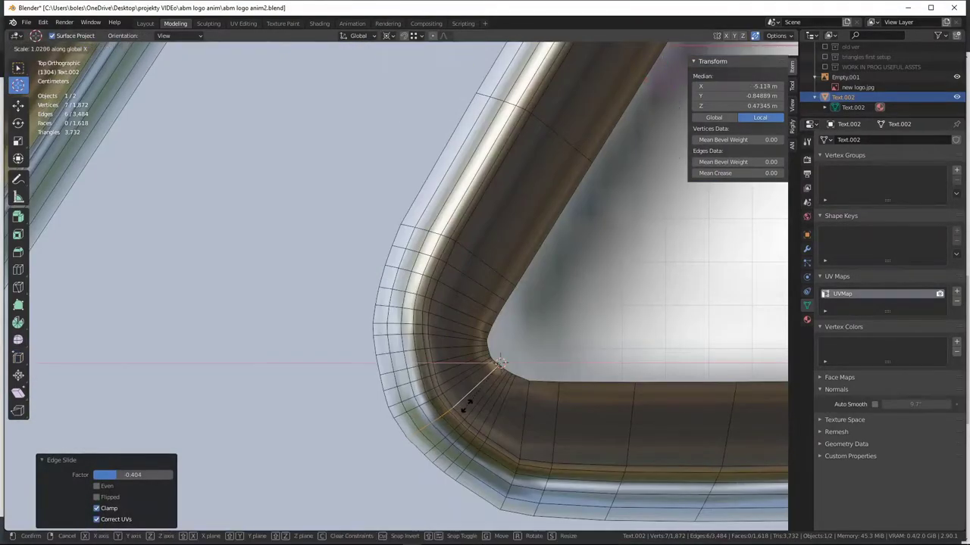
scroll(442, 330, "up", 2)
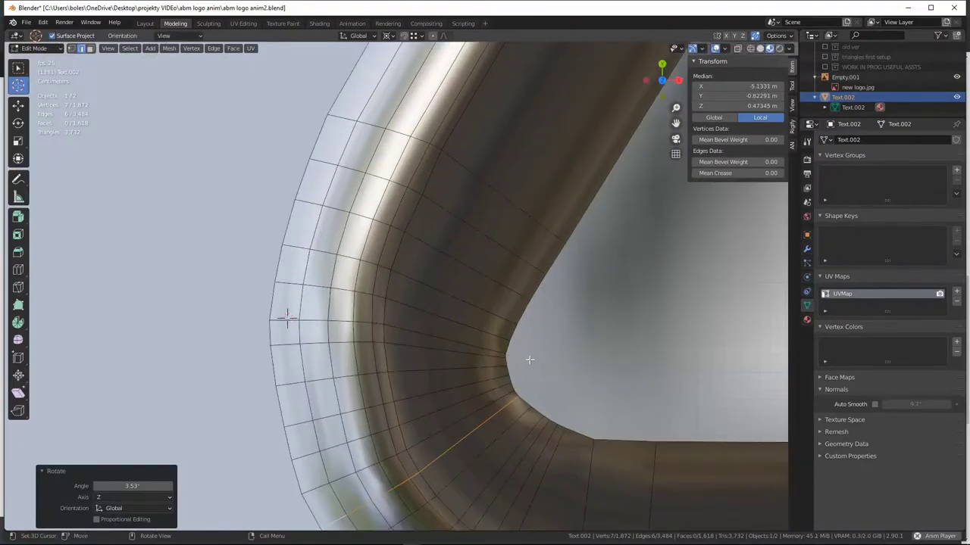
mouse_move(395, 324)
middle_mouse_down()
mouse_move(305, 299)
mouse_move(297, 328)
middle_mouse_up()
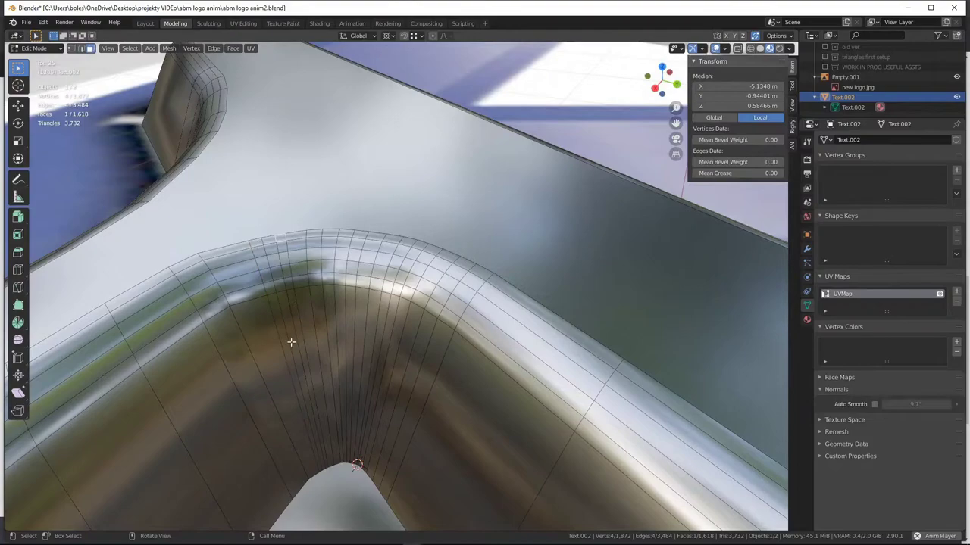
right_click(325, 466)
left_click(307, 461)
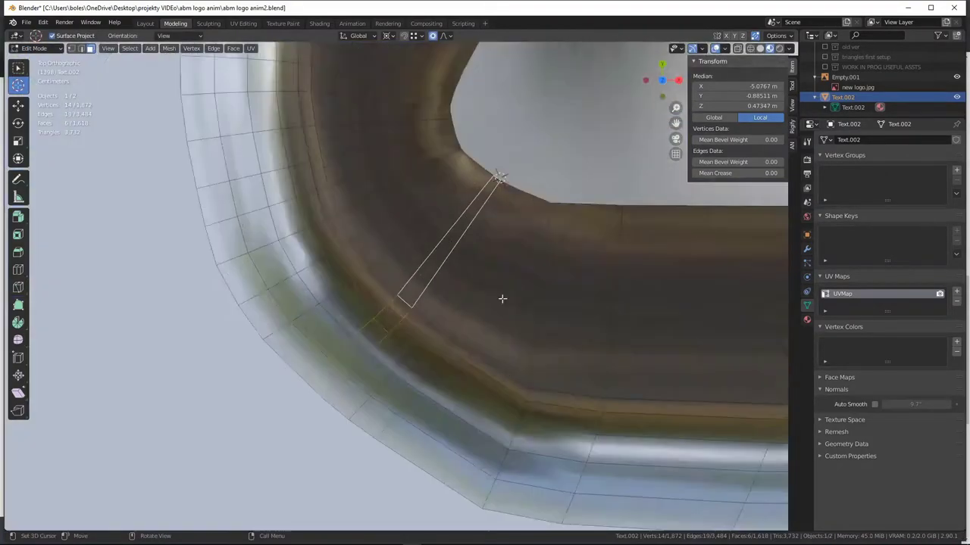
key("s")
left_click(407, 285)
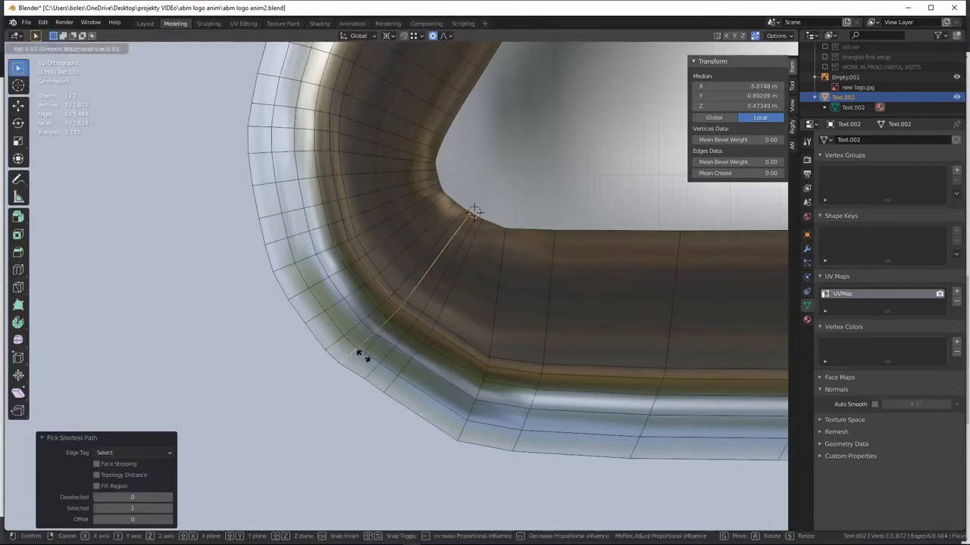
Select the single corner edge, view the whole letter A, and exit Edit Mode.
key("Escape")
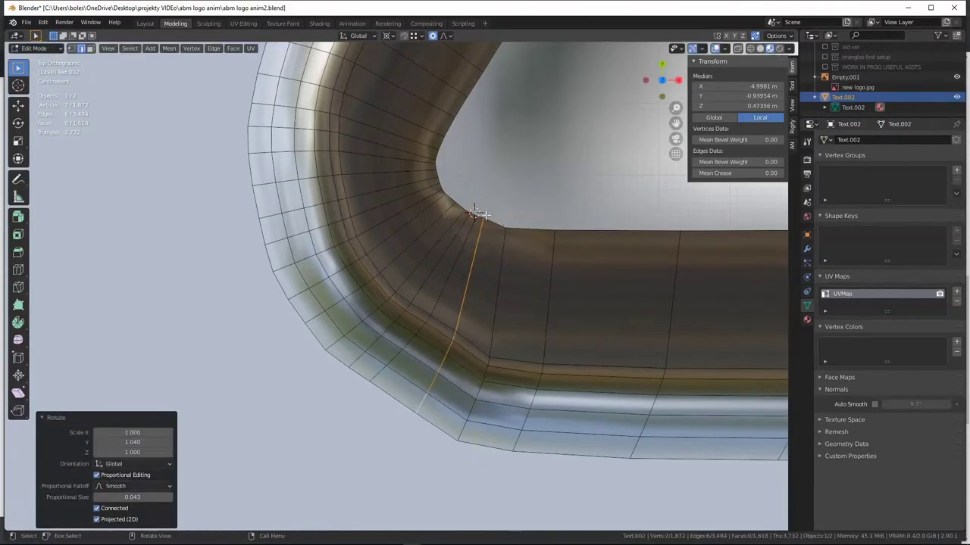
scroll(475, 214, "down", 2)
left_click(411, 313)
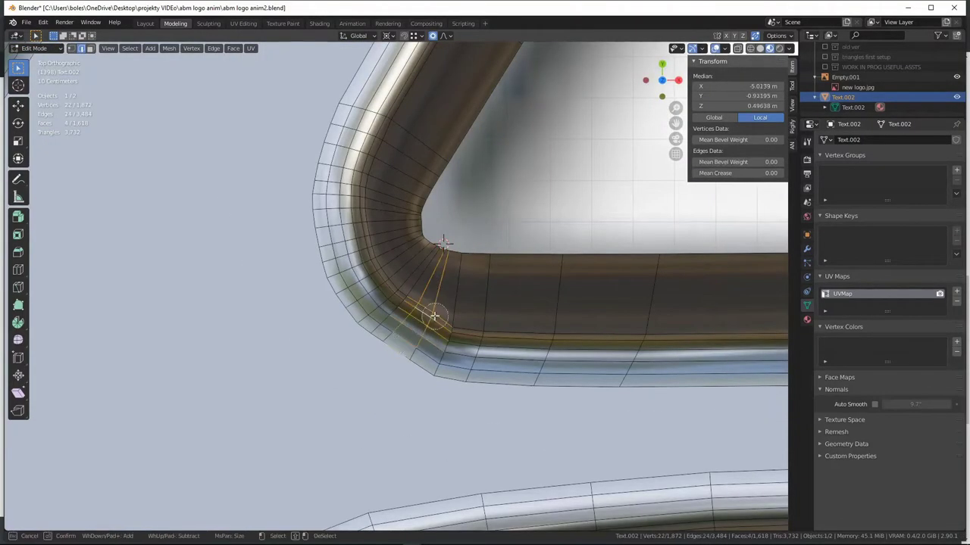
middle_click_drag(465, 217, 628, 254)
key("Tab")
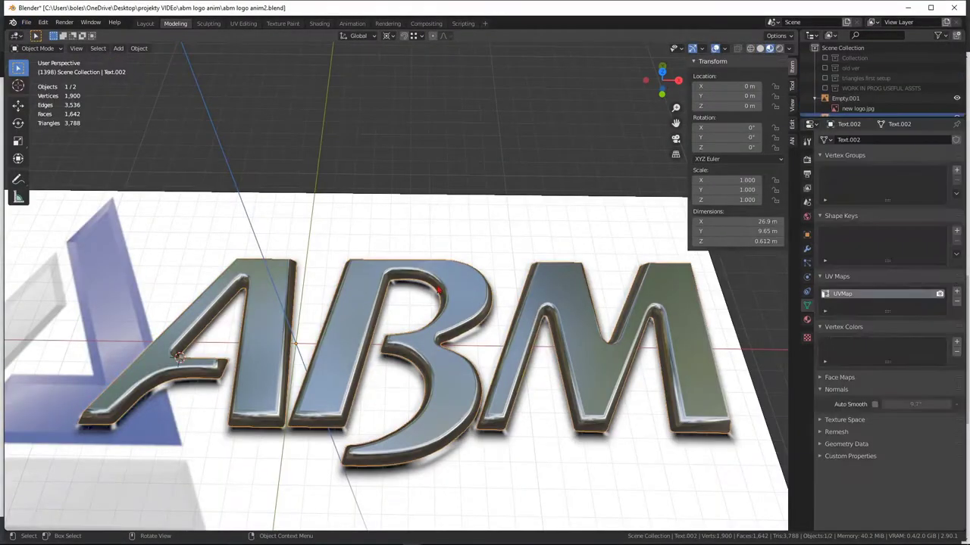
Open abm na samochodzie.blend from recent files, play the animation, and render with F12.
left_click(25, 22)
mouse_move(50, 54)
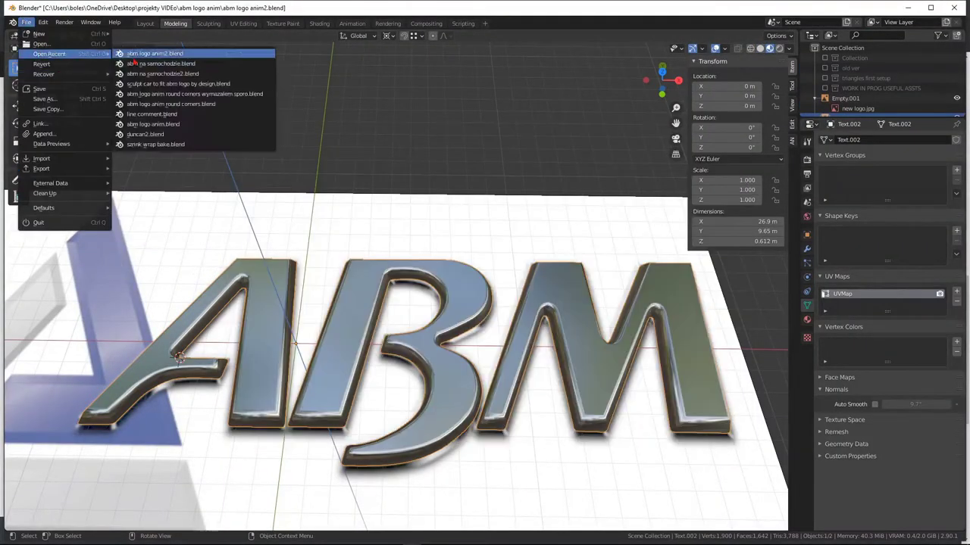
left_click(217, 53)
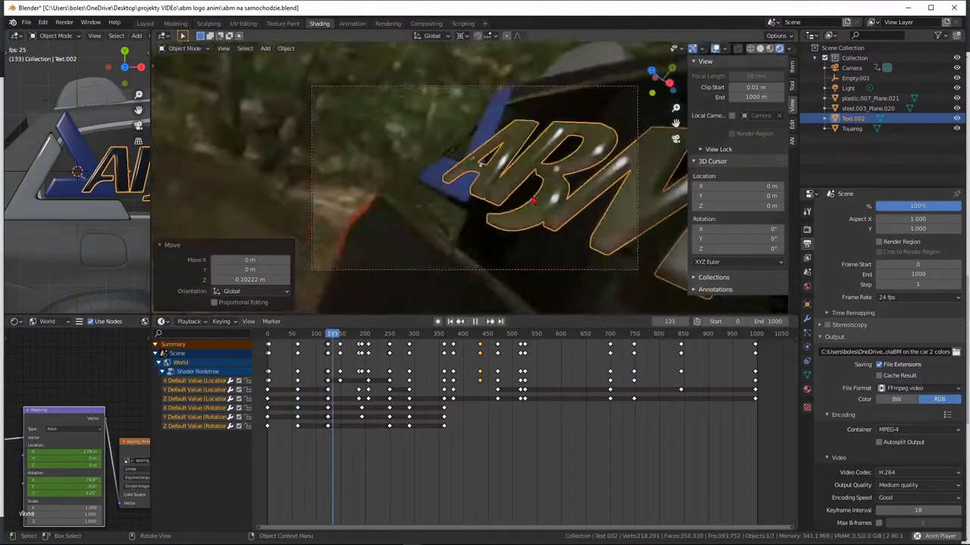
key("space")
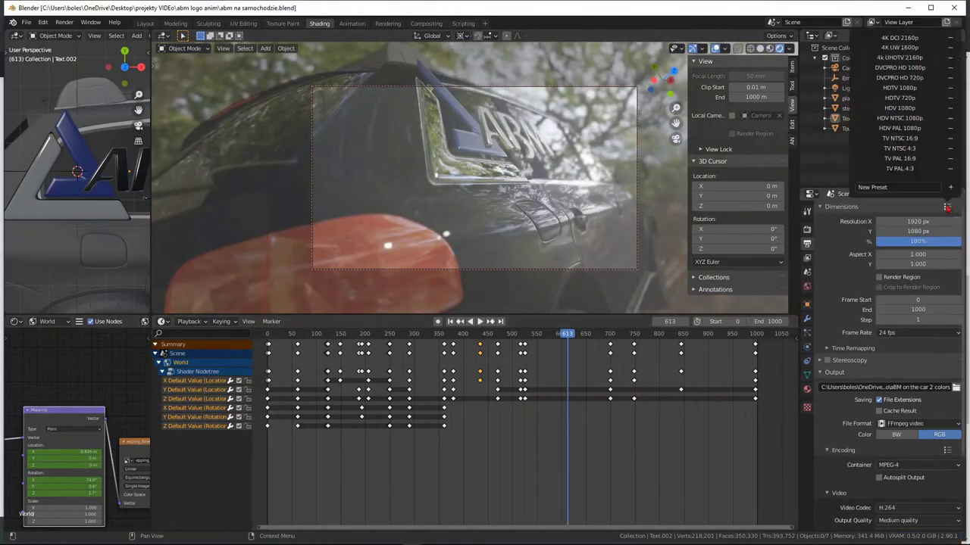
key("F12")
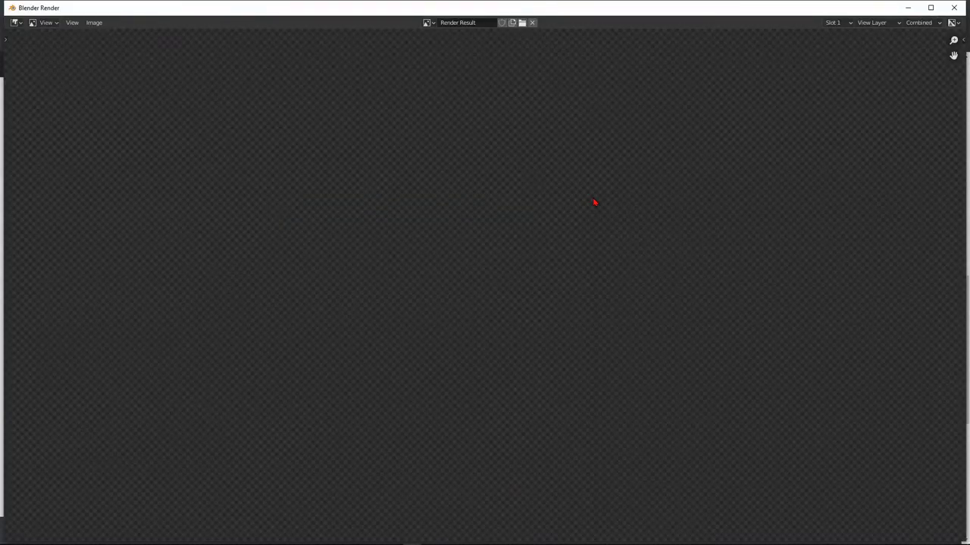